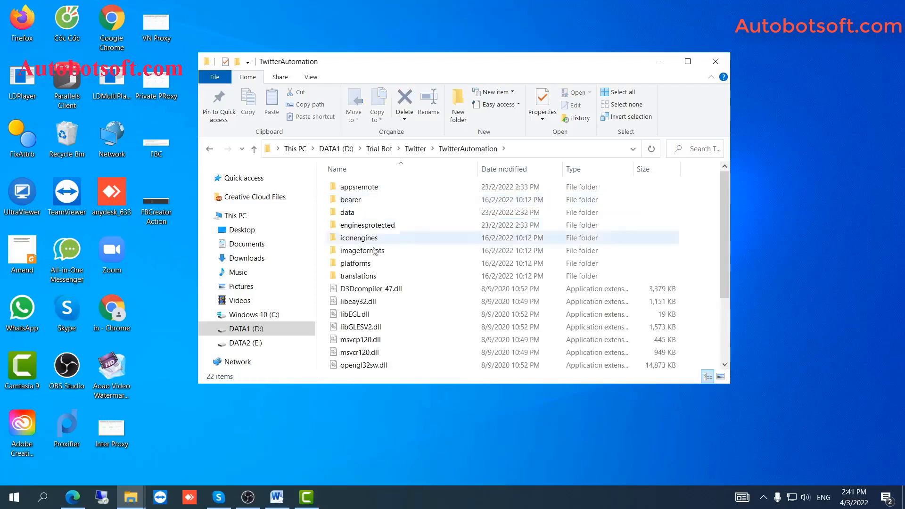
Step: Scroll through the file list of the D:\Trial Bot\Twitter\TwitterAutomation folder
{"action": "scroll", "coordinate": [368, 330], "scroll_direction": "down", "scroll_amount": 3}
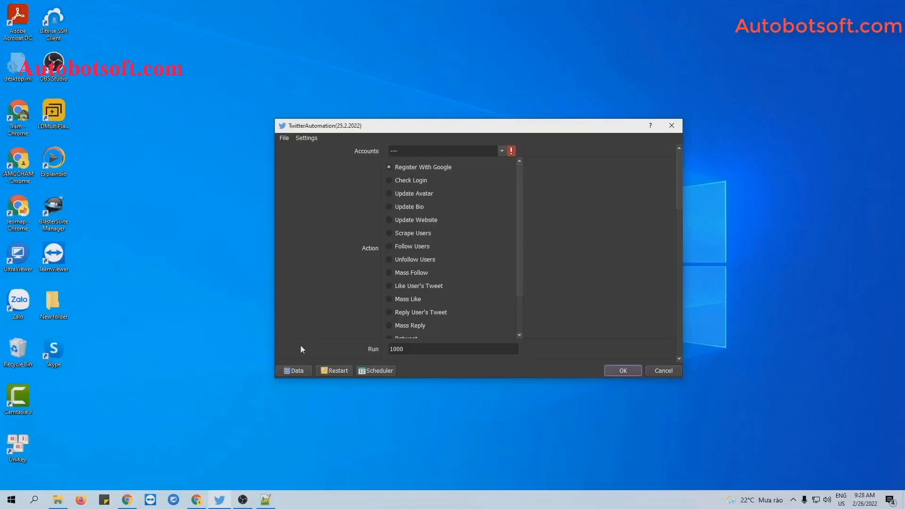
Step: In Database Manager, add a new account group named Tutorial and select it
{"action": "left_click", "coordinate": [293, 371]}
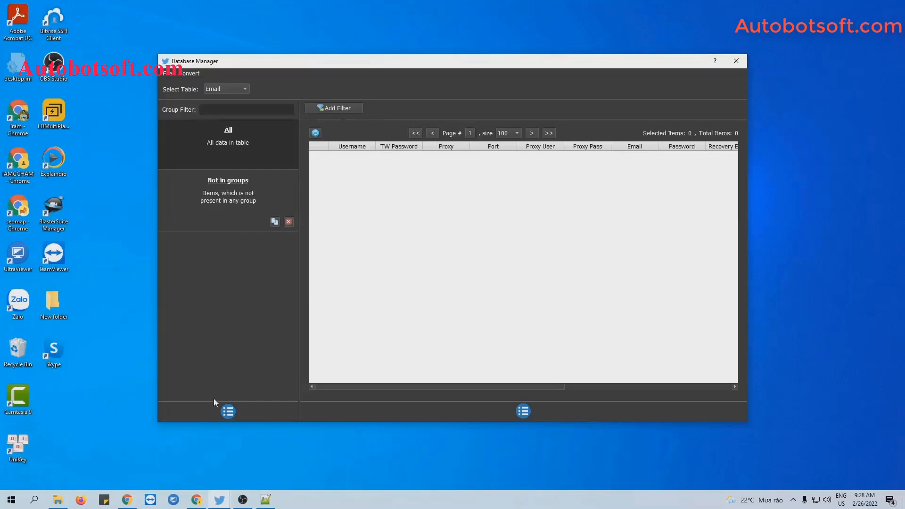
{"action": "left_click", "coordinate": [226, 413]}
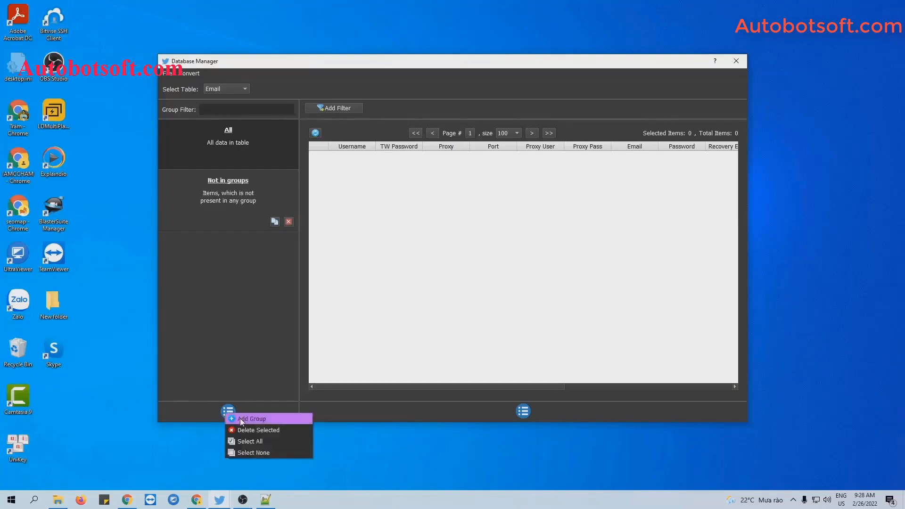
{"action": "left_click", "coordinate": [240, 418]}
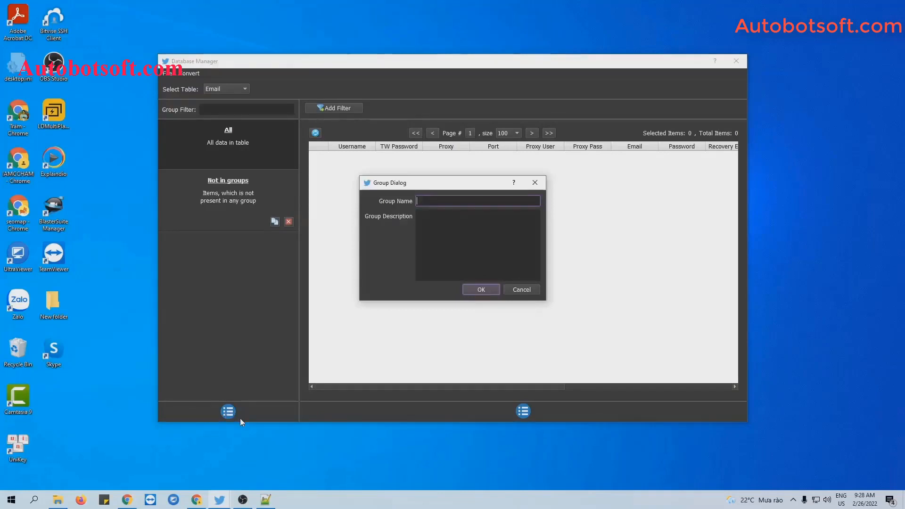
{"action": "type", "text": "Tutorial"}
{"action": "left_click", "coordinate": [469, 290]}
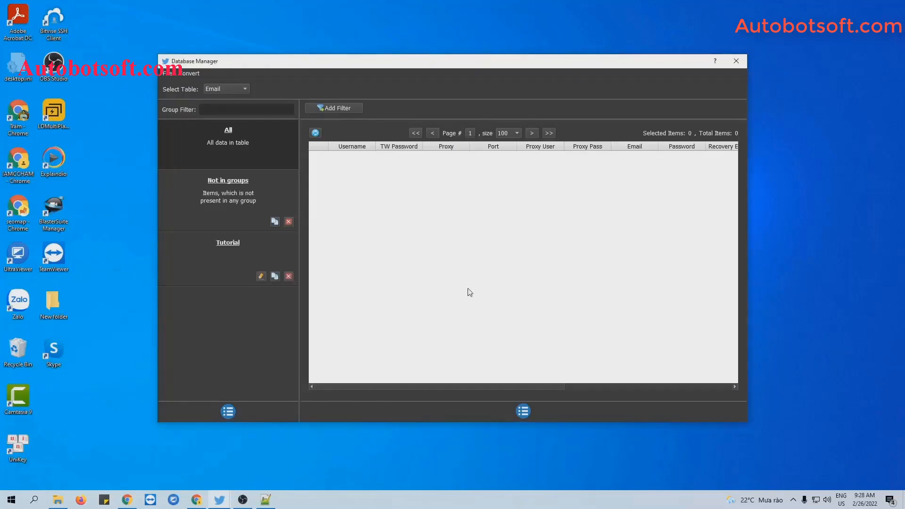
{"action": "left_click", "coordinate": [240, 245]}
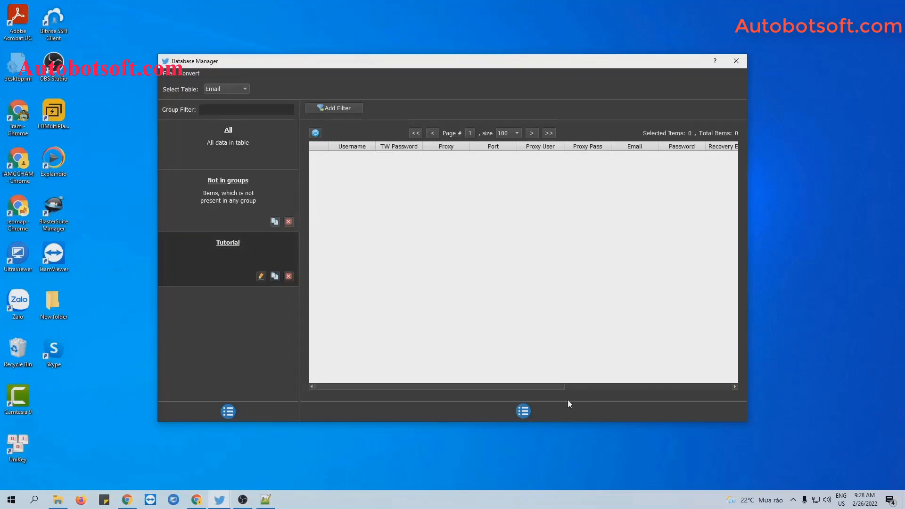
Step: Add an account with its username and Twitter password to the Tutorial group
{"action": "left_click", "coordinate": [525, 410]}
{"action": "left_click", "coordinate": [533, 410]}
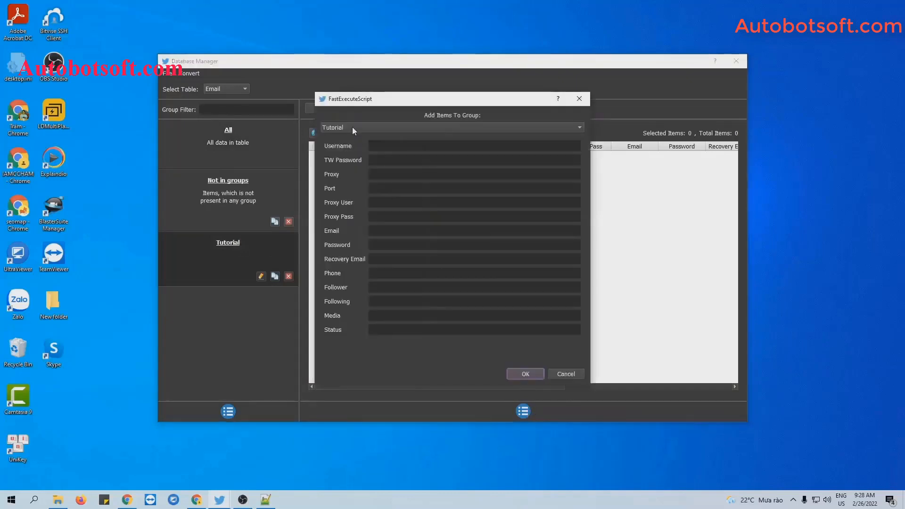
{"action": "left_click", "coordinate": [384, 146]}
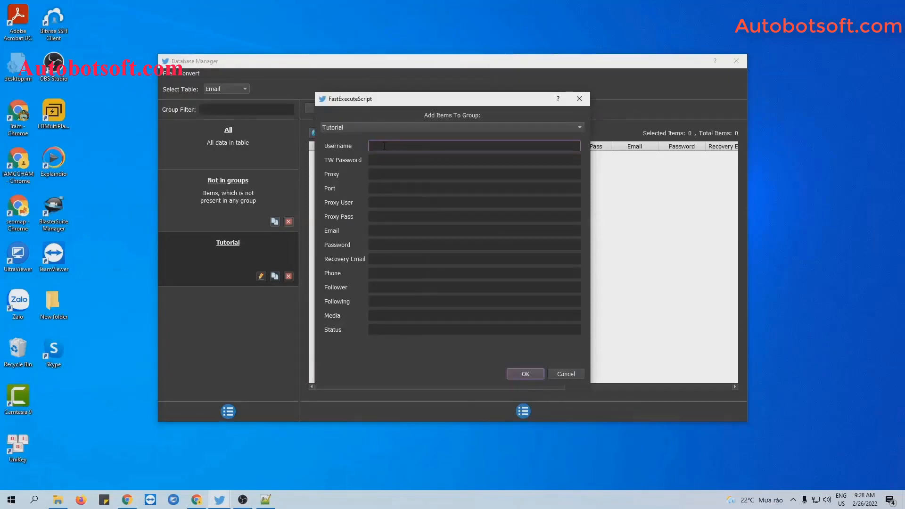
{"action": "type", "text": "qnisoft"}
{"action": "left_click", "coordinate": [381, 161]}
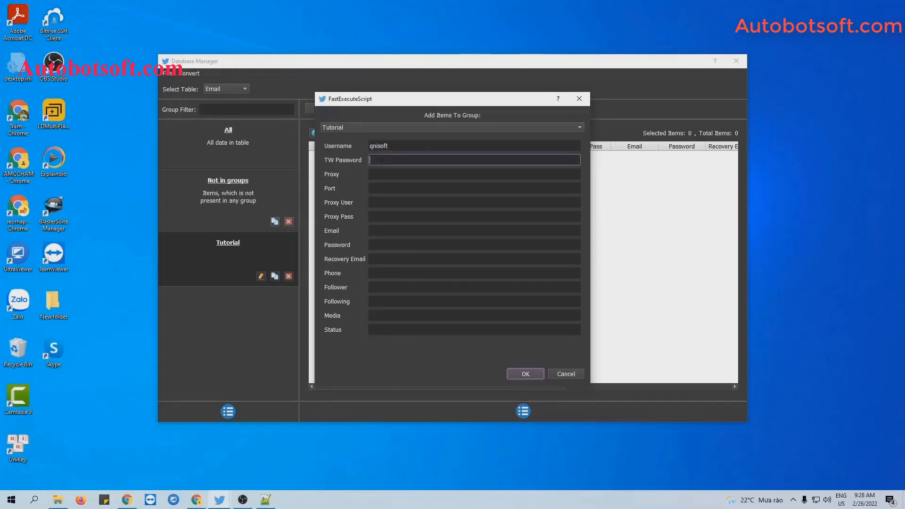
{"action": "type", "text": "123456"}
{"action": "right_click", "coordinate": [387, 175]}
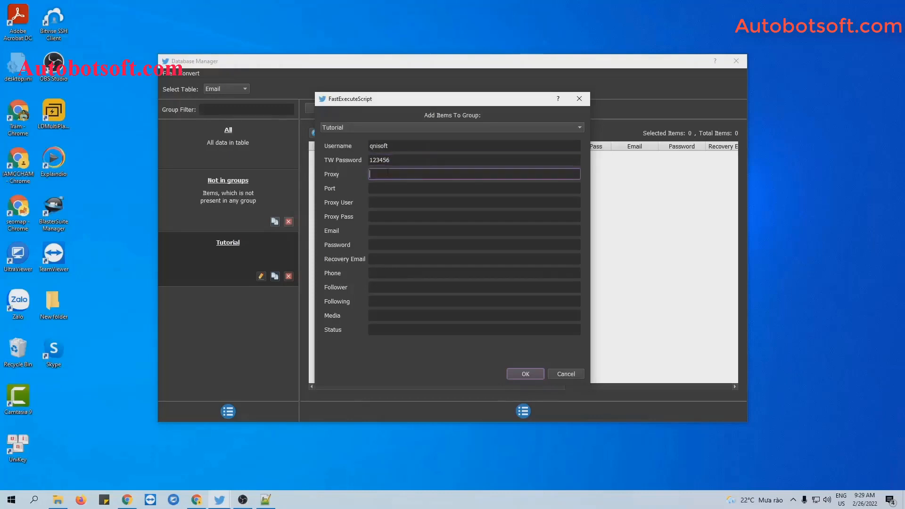
{"action": "left_click", "coordinate": [382, 189]}
{"action": "left_click", "coordinate": [377, 202]}
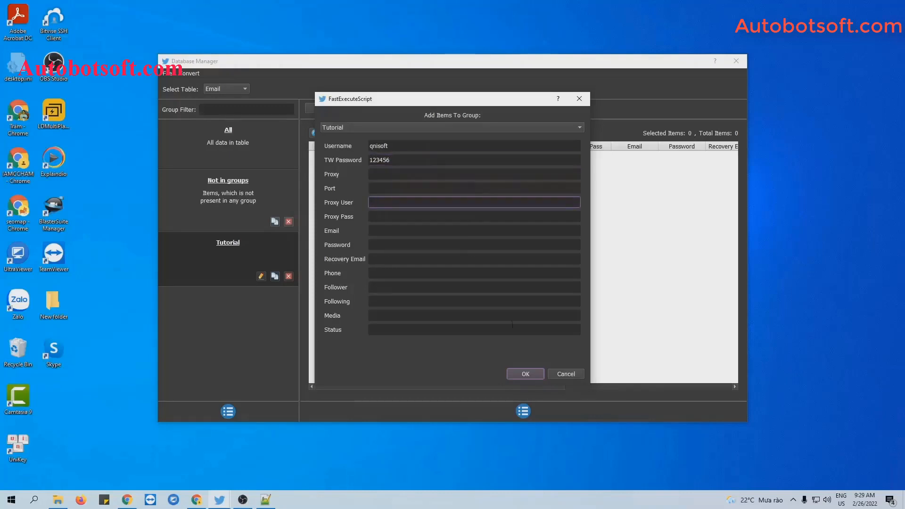
{"action": "left_click", "coordinate": [526, 374]}
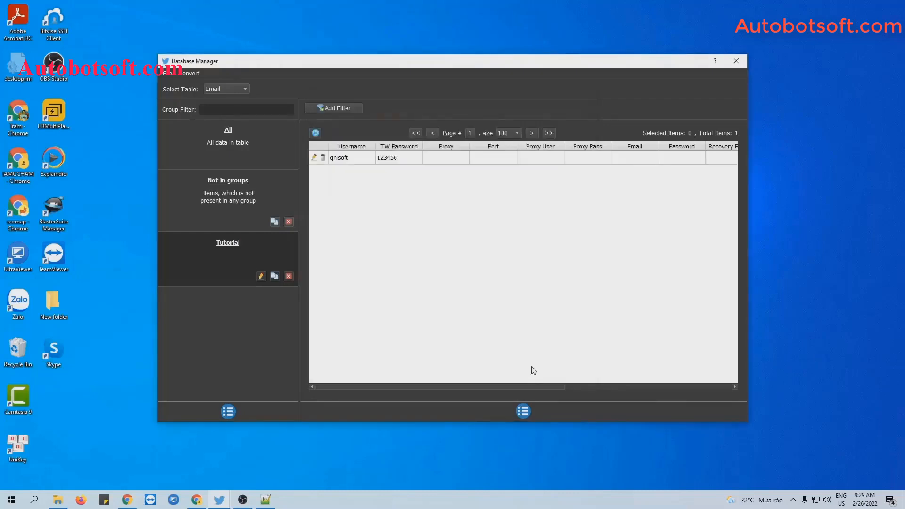
Step: Reopen the add-account form and close it without saving
{"action": "left_click", "coordinate": [524, 412]}
{"action": "left_click", "coordinate": [541, 417]}
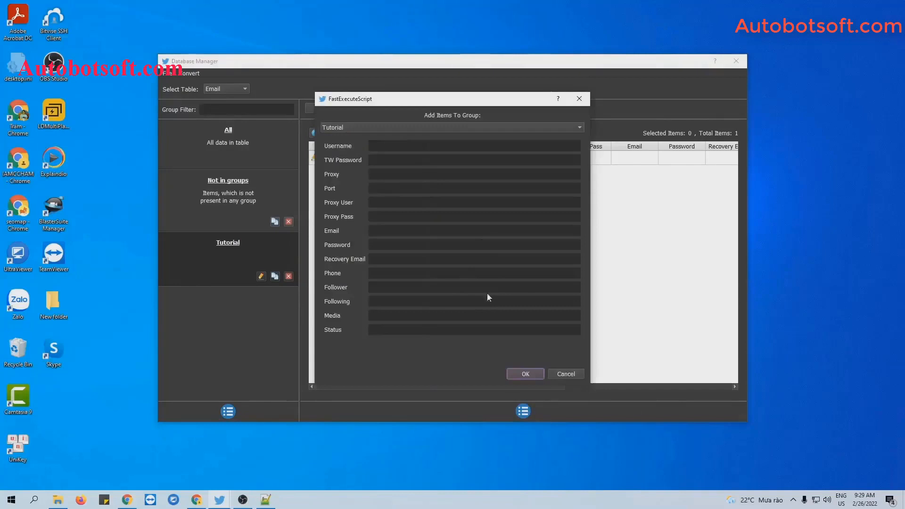
{"action": "left_click", "coordinate": [579, 99]}
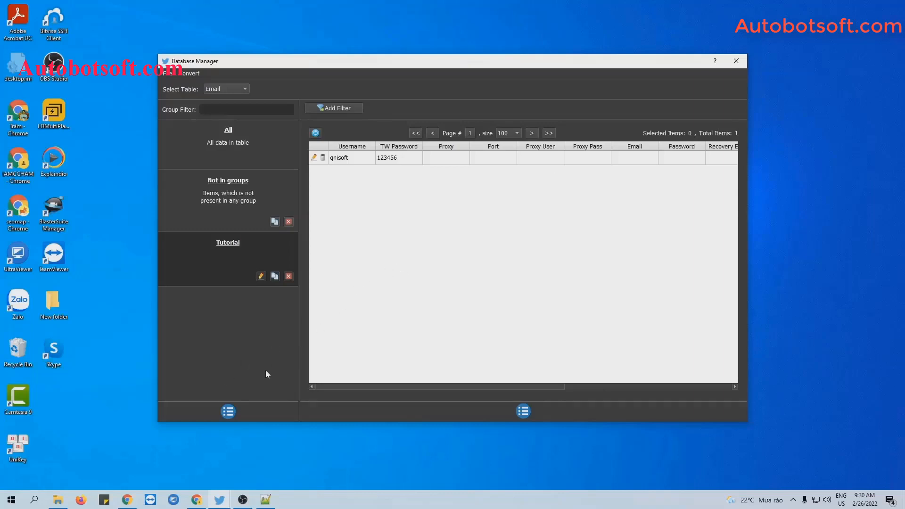
Step: Create a new account group named Tutorial-REG and select it
{"action": "left_click", "coordinate": [228, 411]}
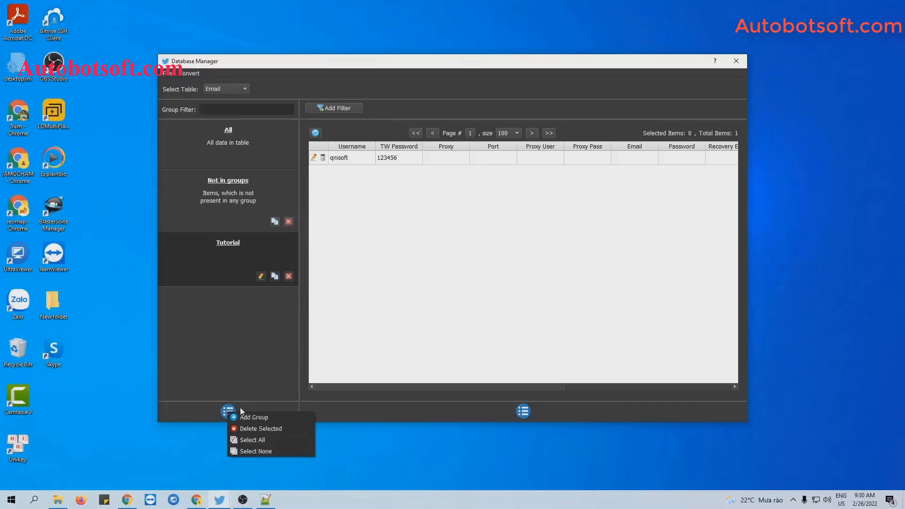
{"action": "left_click", "coordinate": [245, 417]}
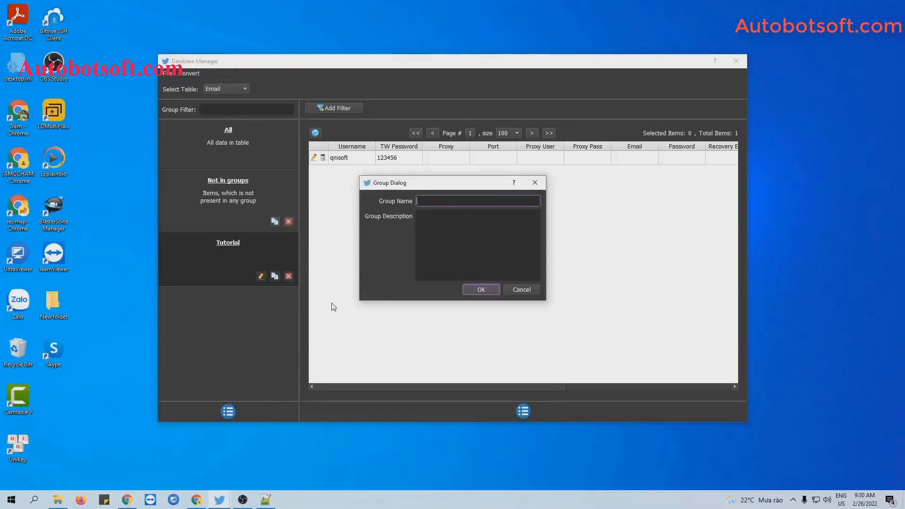
{"action": "type", "text": "Tutorial-REG"}
{"action": "key", "text": "Return"}
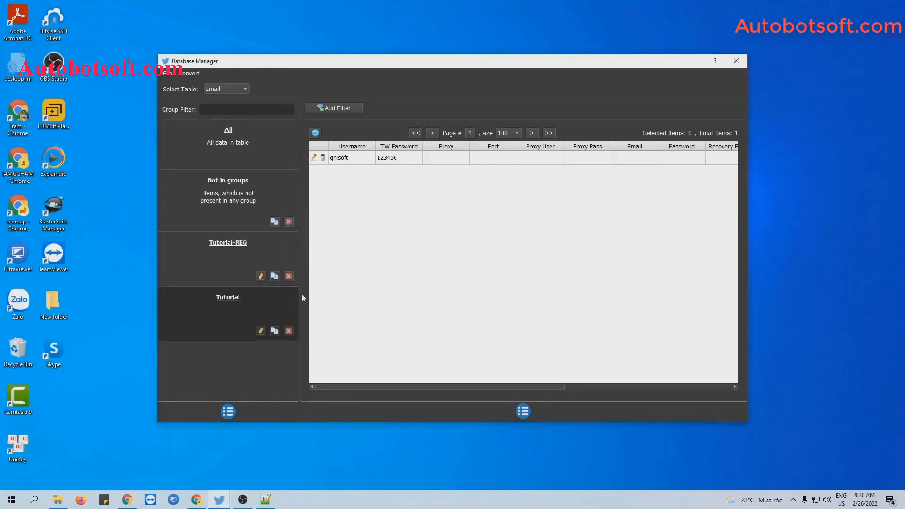
{"action": "left_click", "coordinate": [244, 243]}
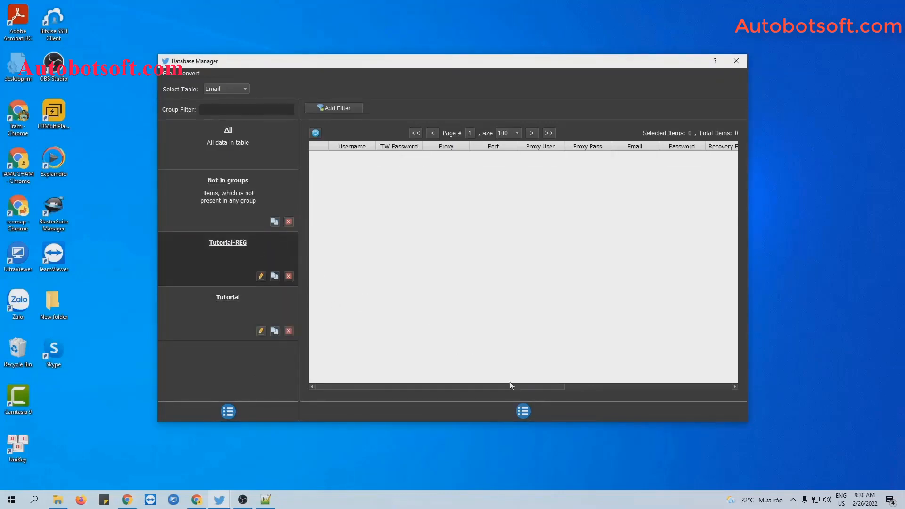
Step: Add an account with its e-mail, password and recovery e-mail to Tutorial-REG
{"action": "left_click", "coordinate": [526, 411]}
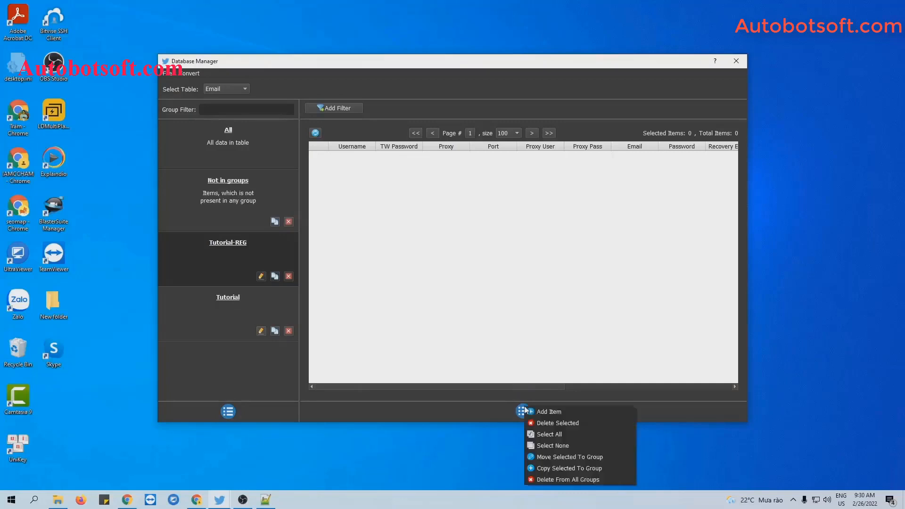
{"action": "left_click", "coordinate": [533, 409]}
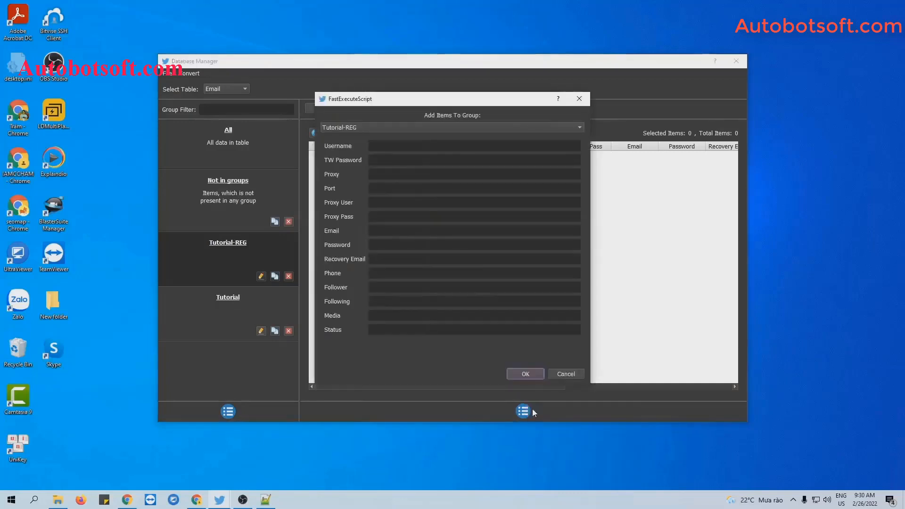
{"action": "left_click", "coordinate": [380, 156]}
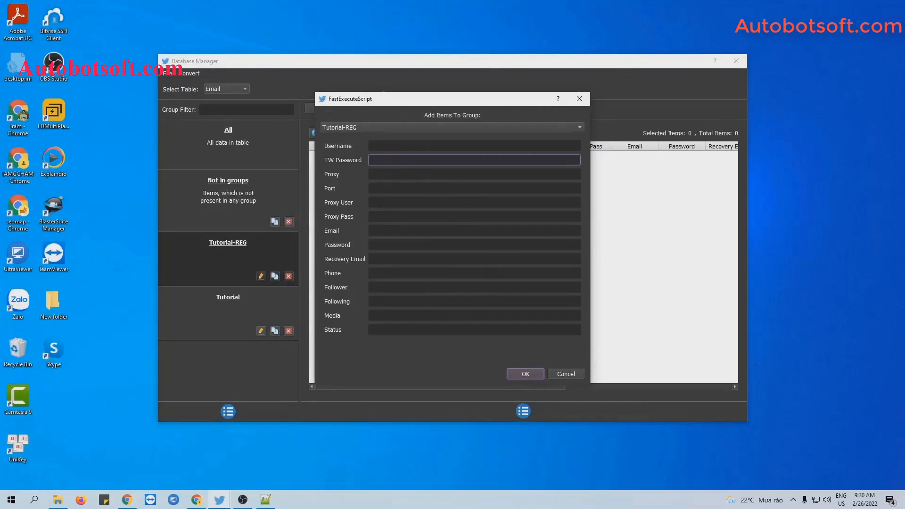
{"action": "left_click", "coordinate": [379, 231]}
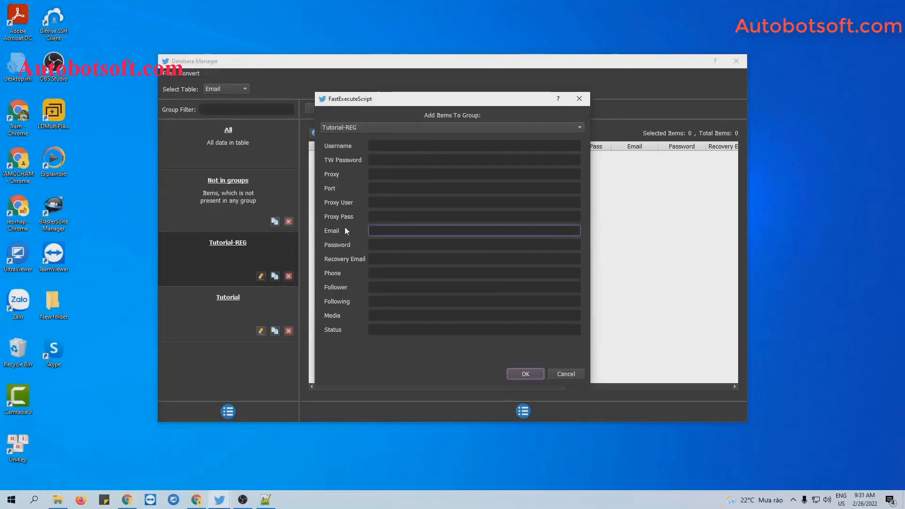
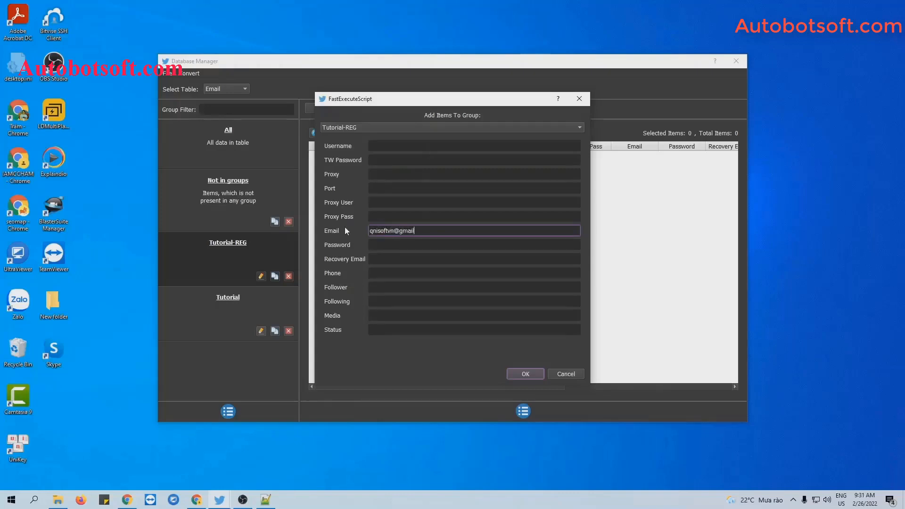
{"action": "left_click", "coordinate": [389, 245]}
{"action": "type", "text": "123456"}
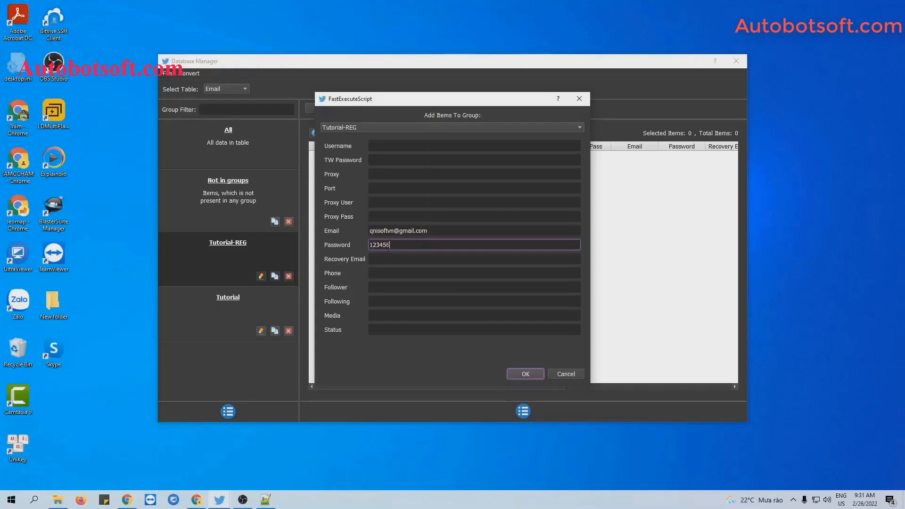
{"action": "left_click", "coordinate": [385, 257]}
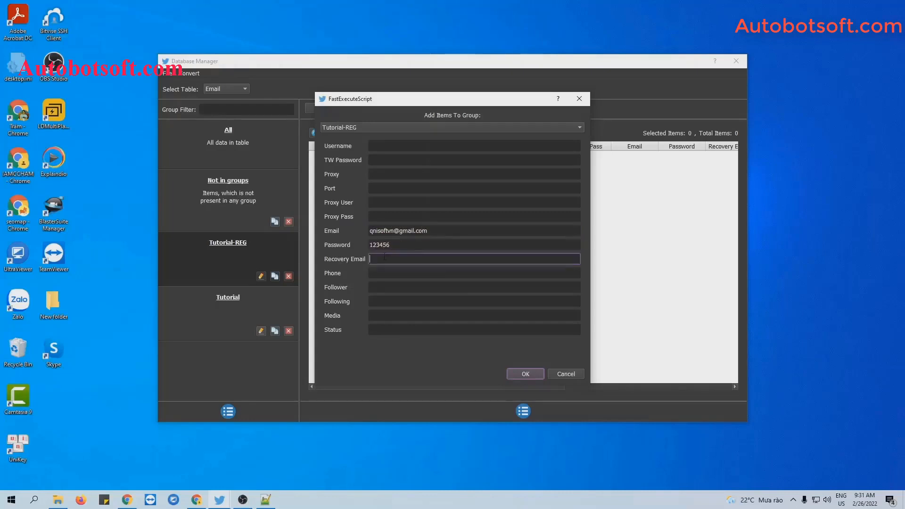
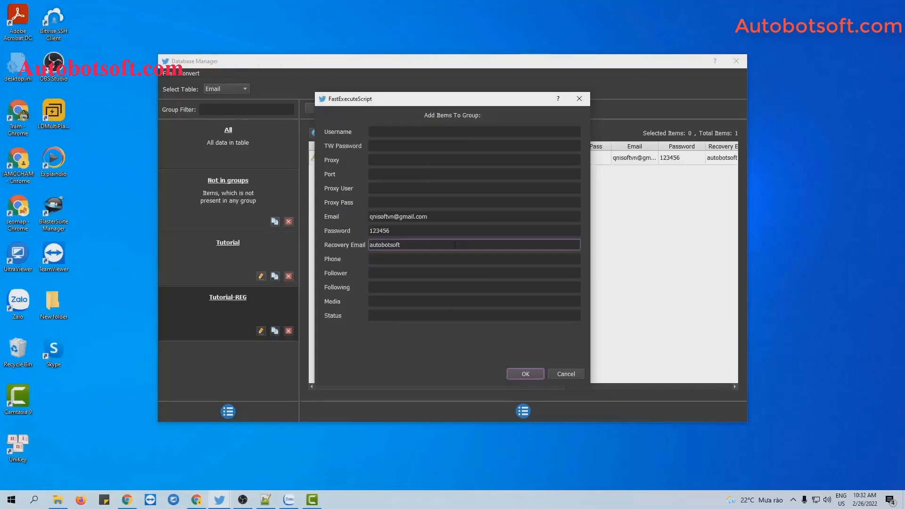
{"action": "left_click", "coordinate": [526, 374]}
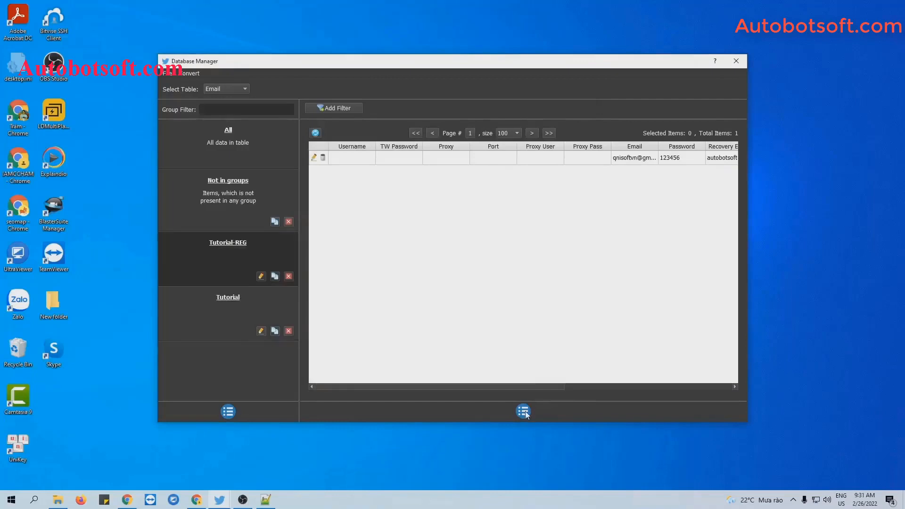
Step: Close a second add-account form unsaved and return to the Twitter-Automation folder
{"action": "left_click", "coordinate": [525, 411]}
{"action": "left_click", "coordinate": [531, 413]}
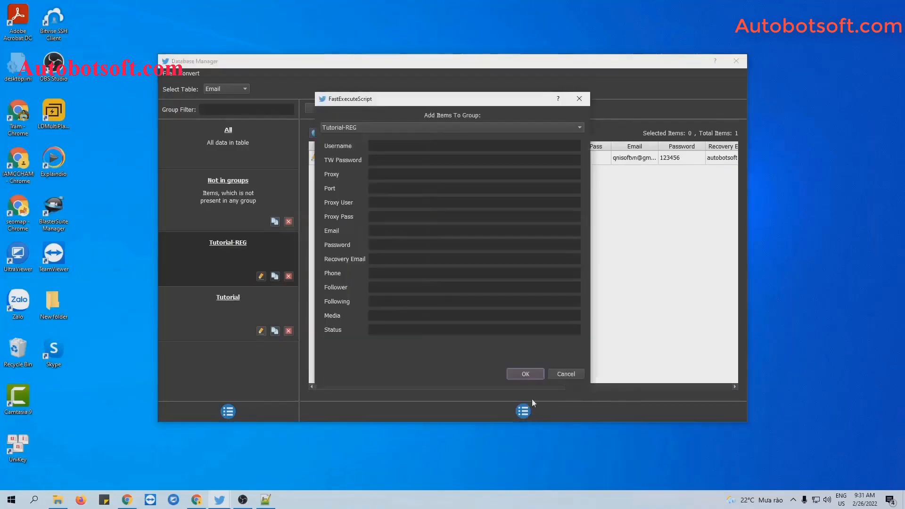
{"action": "left_click", "coordinate": [579, 99]}
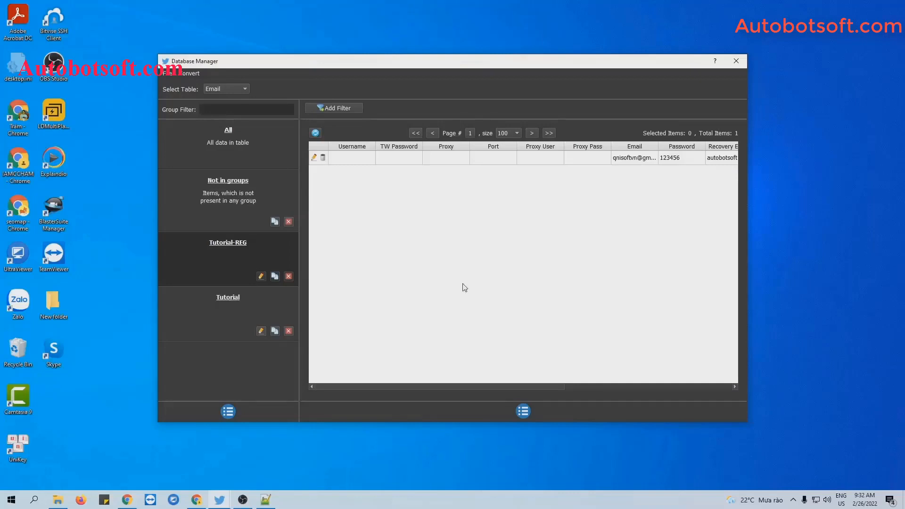
{"action": "left_click", "coordinate": [59, 500]}
Step: Create a new text document in the Twitter-Automation folder named account.txt
{"action": "right_click", "coordinate": [120, 281]}
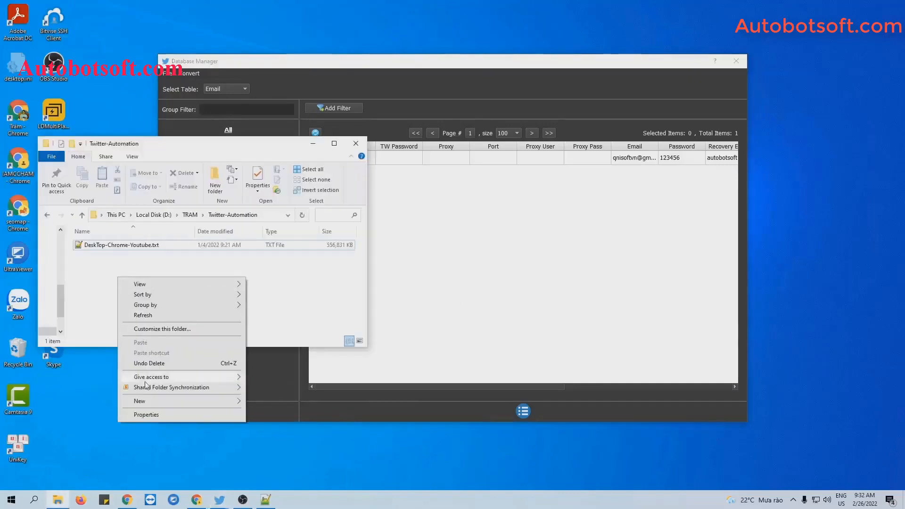
{"action": "mouse_move", "coordinate": [141, 401]}
{"action": "left_click", "coordinate": [278, 381]}
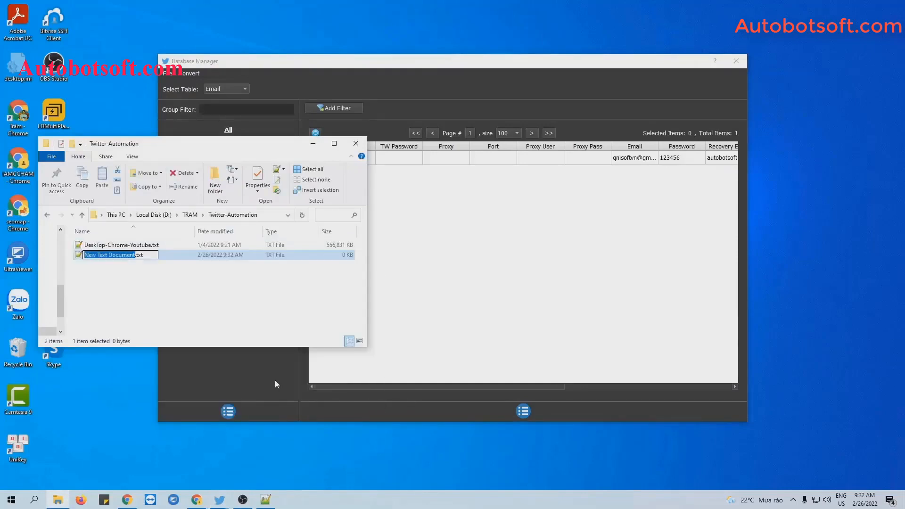
{"action": "type", "text": "accou"}
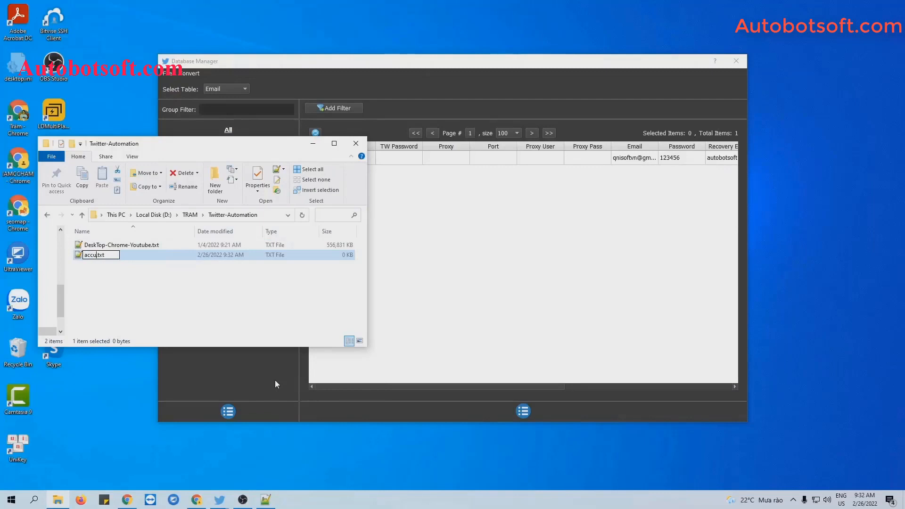
{"action": "type", "text": "nt"}
{"action": "key", "text": "Return"}
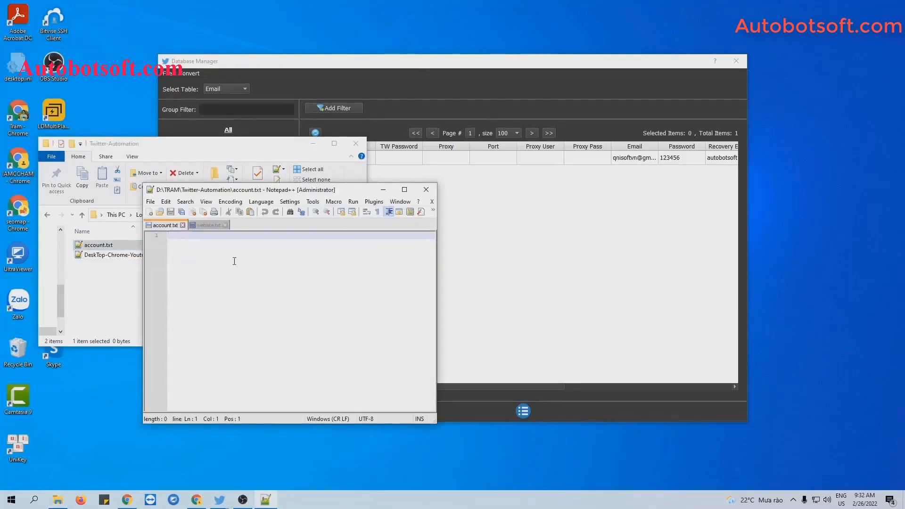
Step: Write the username and password as one comma-separated line in account.txt and save it
{"action": "key", "text": "ctrl+v"}
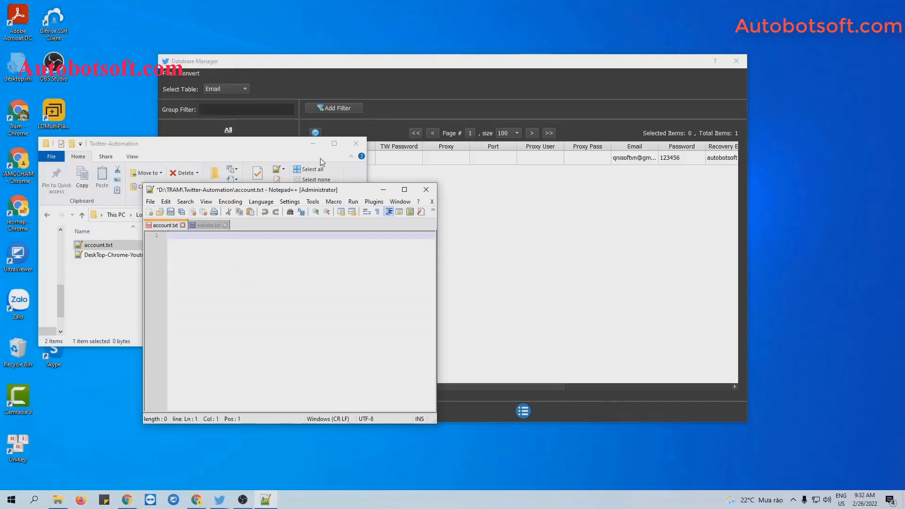
{"action": "left_click", "coordinate": [313, 143]}
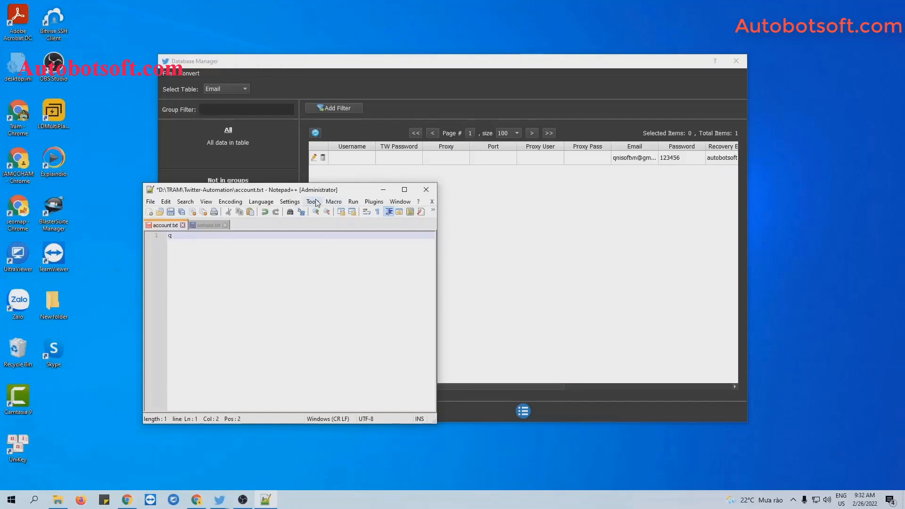
{"action": "type", "text": "isoft,"}
{"action": "type", "text": "12345"}
{"action": "left_click", "coordinate": [170, 213]}
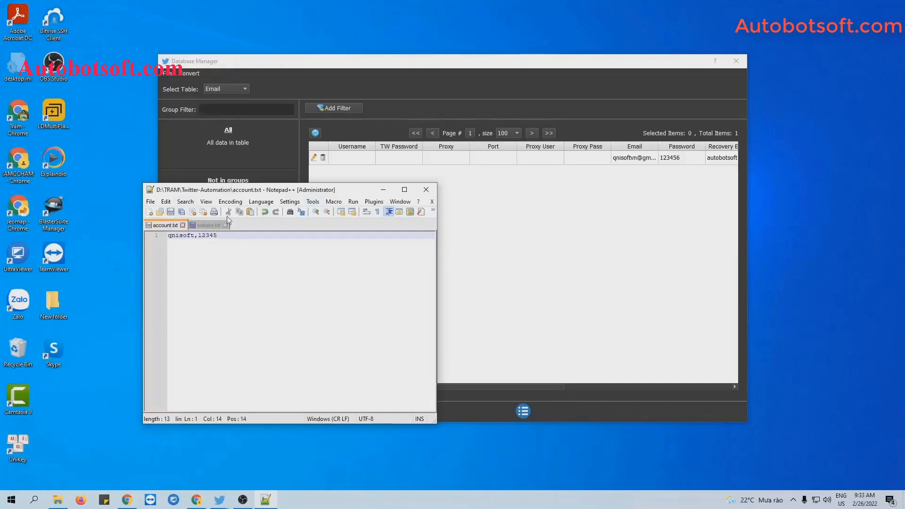
{"action": "left_click", "coordinate": [382, 190]}
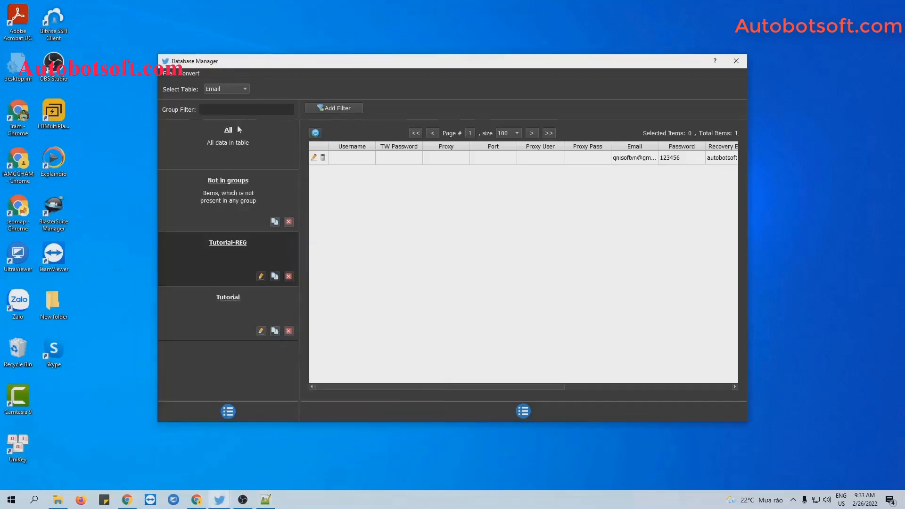
Step: Import account.txt into the account database via Import Csv
{"action": "left_click", "coordinate": [186, 74]}
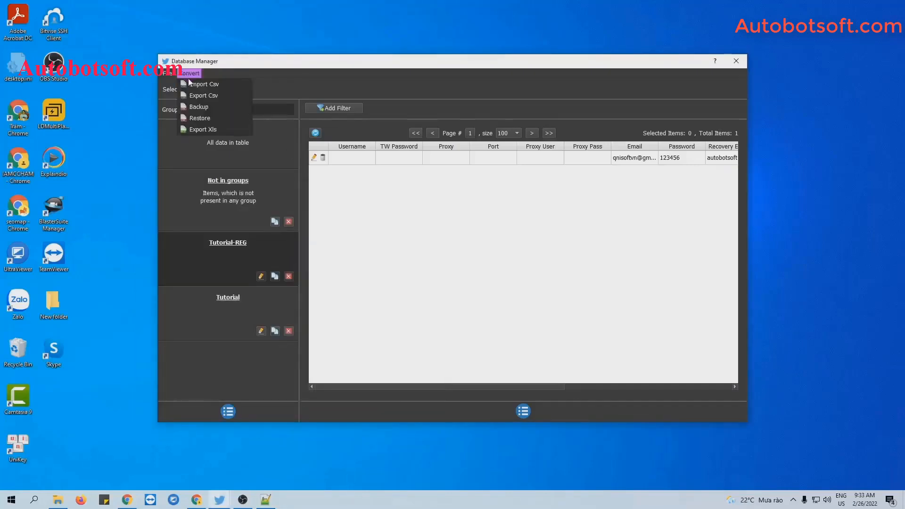
{"action": "left_click", "coordinate": [206, 84]}
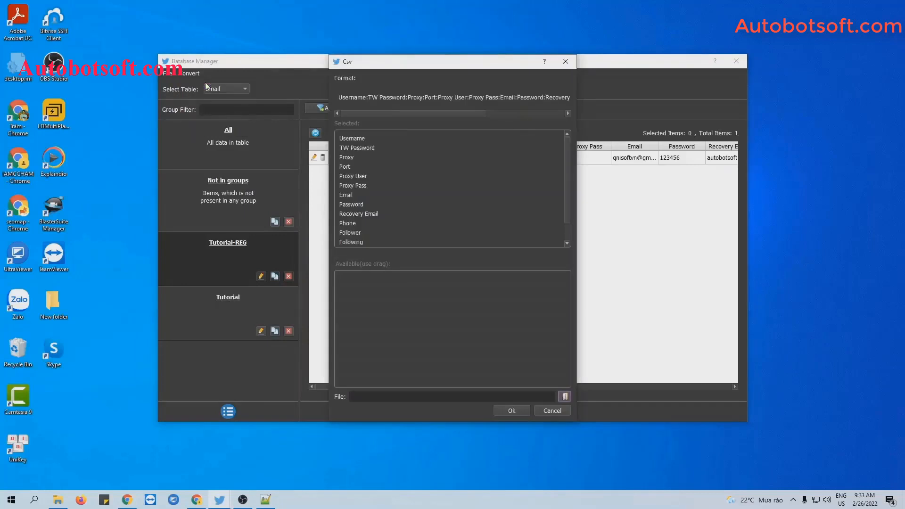
{"action": "left_click", "coordinate": [568, 397]}
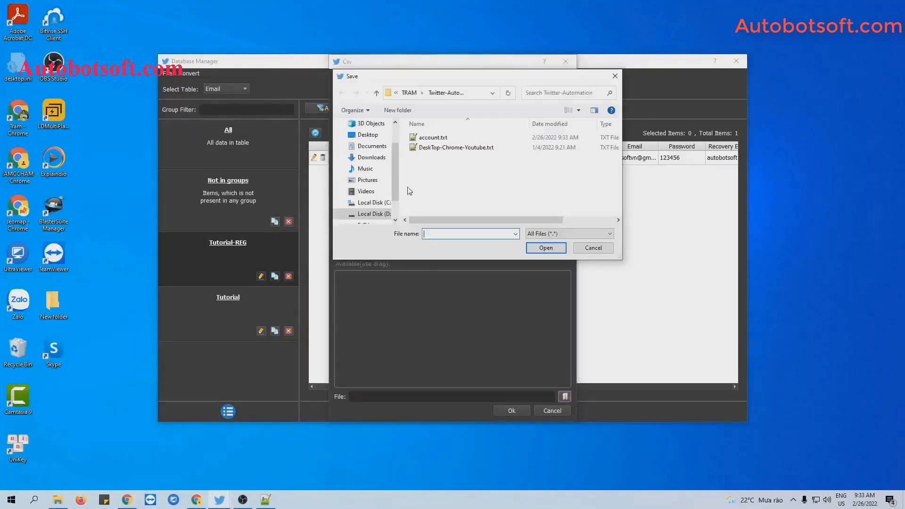
{"action": "left_click", "coordinate": [433, 138]}
{"action": "left_click", "coordinate": [544, 251]}
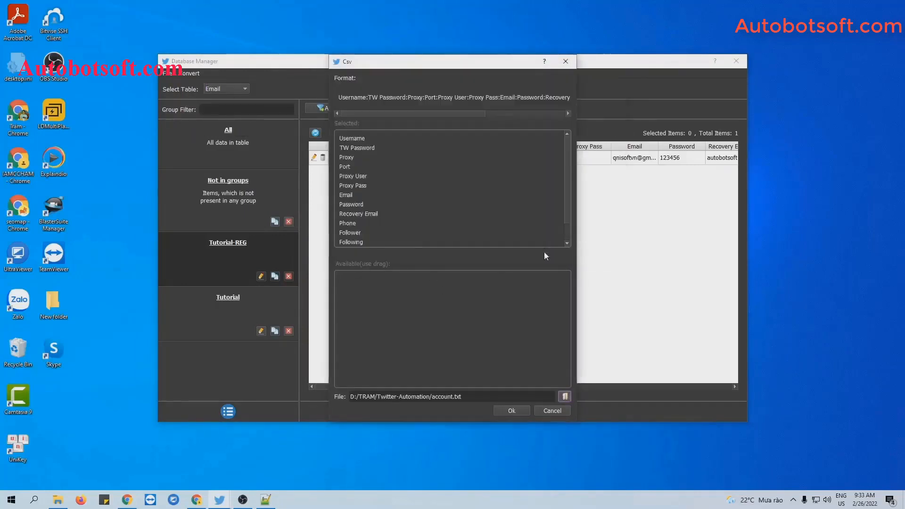
{"action": "left_click", "coordinate": [513, 410]}
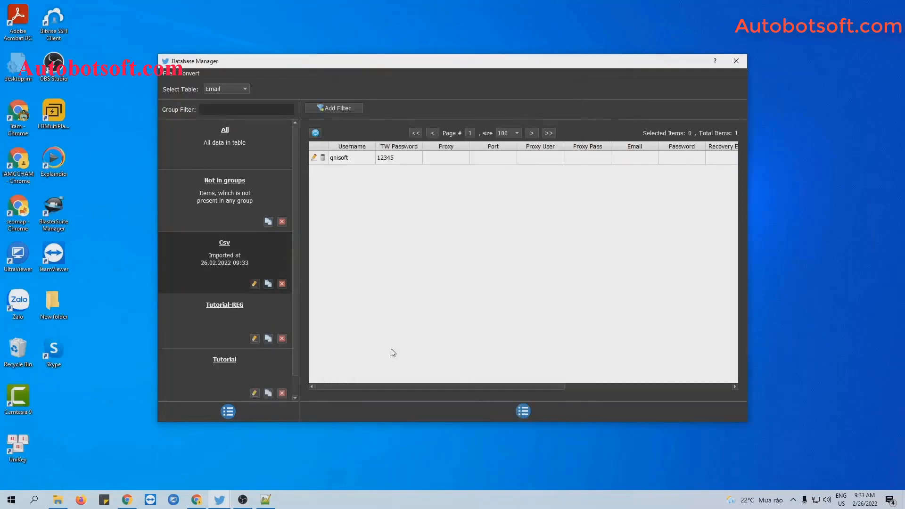
Step: Change the imported Csv group's name to Tutorial1
{"action": "left_click", "coordinate": [254, 284]}
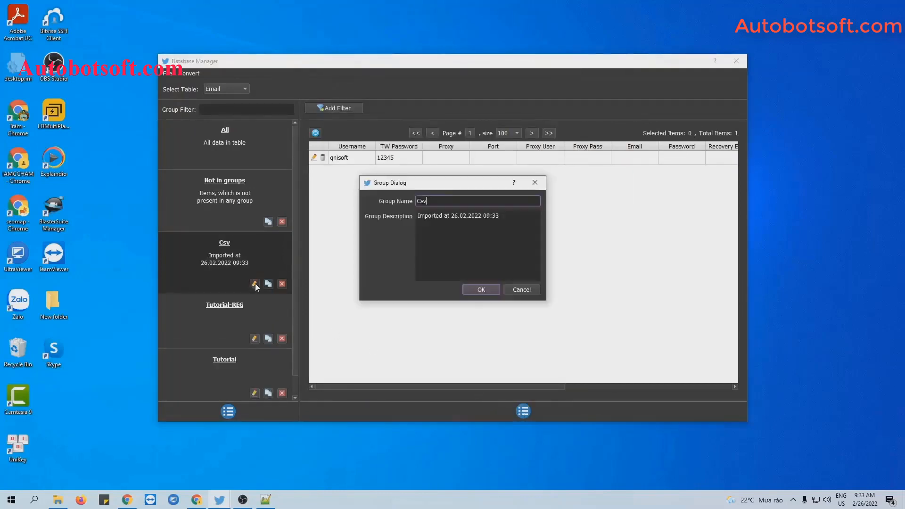
{"action": "key", "text": "BackSpace"}
{"action": "key", "text": "BackSpace"}
{"action": "key", "text": "BackSpace"}
{"action": "type", "text": "Tutorisl"}
{"action": "key", "text": "BackSpace"}
{"action": "key", "text": "BackSpace"}
{"action": "type", "text": "al1"}
{"action": "left_click", "coordinate": [475, 289]}
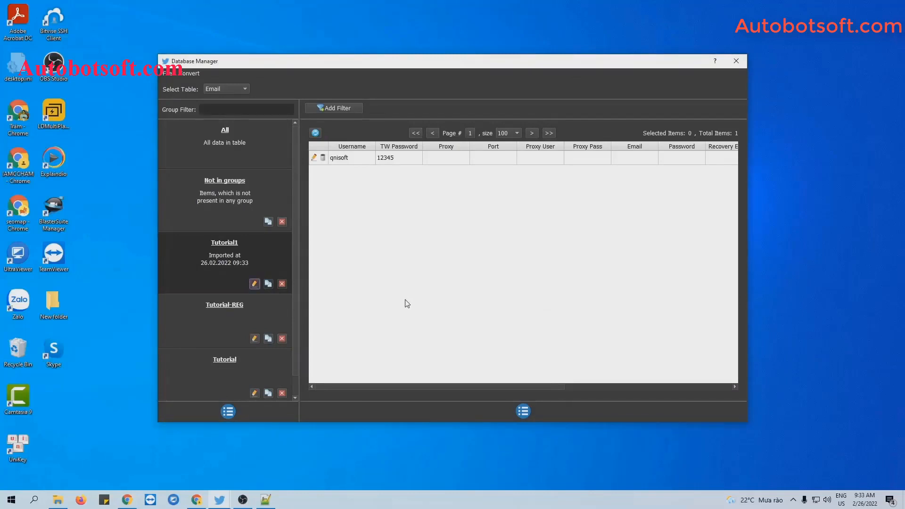
Step: Make a new text document named gmail.txt in Twitter-Automation and open it in Notepad++
{"action": "left_click", "coordinate": [58, 500]}
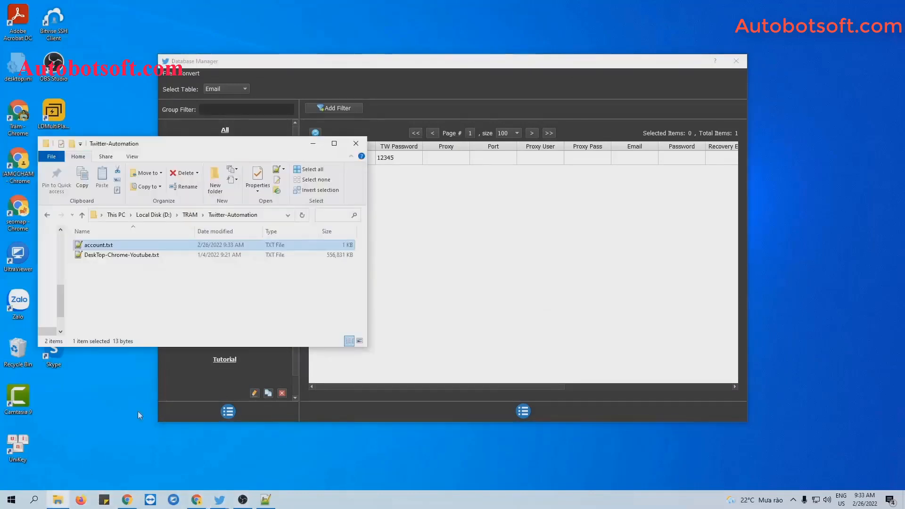
{"action": "right_click", "coordinate": [176, 279]}
{"action": "mouse_move", "coordinate": [213, 402]}
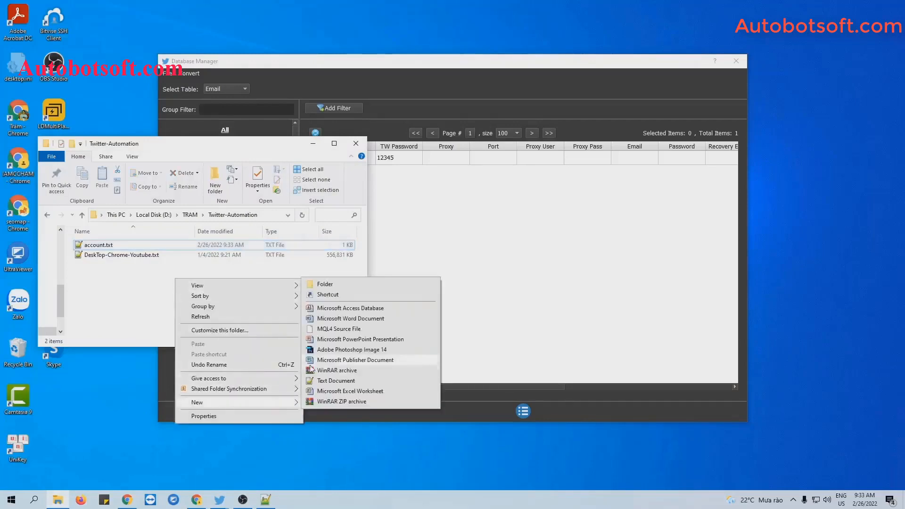
{"action": "left_click", "coordinate": [324, 381]}
{"action": "type", "text": "gmail.txt"}
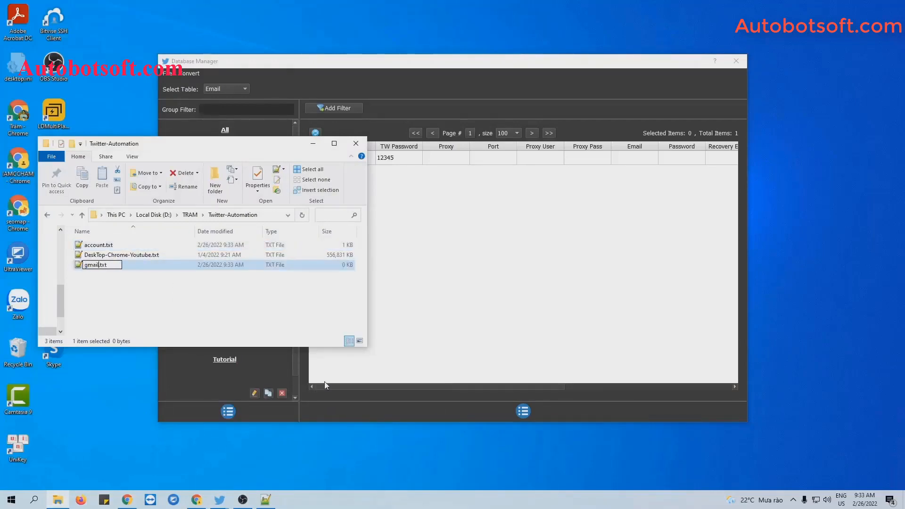
{"action": "key", "text": "Return"}
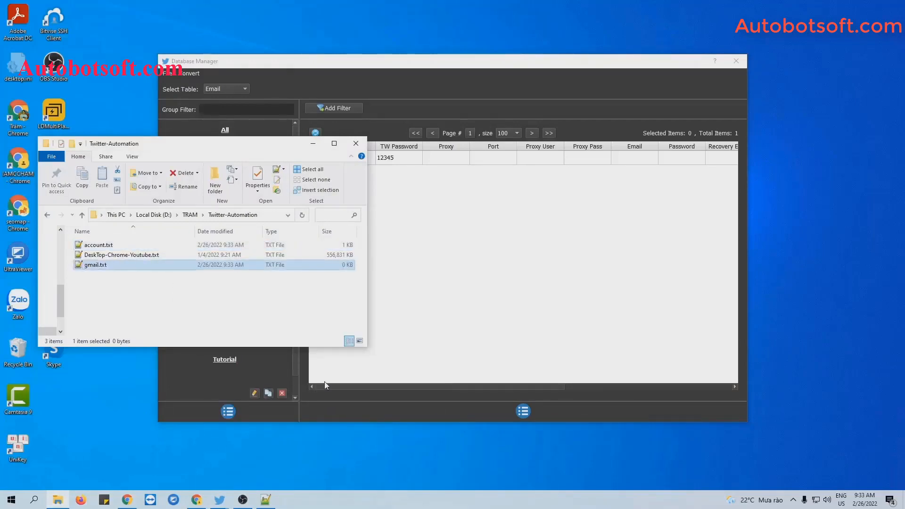
{"action": "double_click", "coordinate": [164, 265]}
{"action": "left_click", "coordinate": [313, 144]}
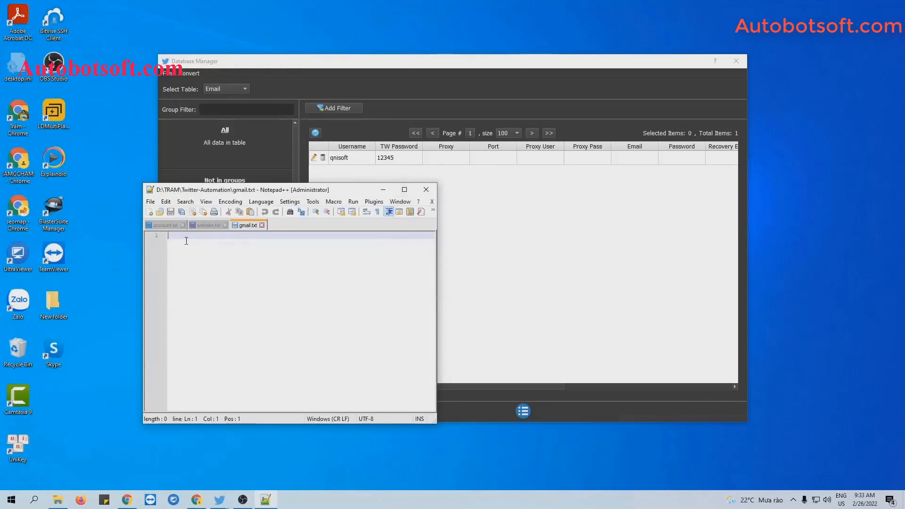
Step: Write the comma-separated e-mail, password and recovery e-mail line in gmail.txt and save it
{"action": "type", "text": ",,,,,,"}
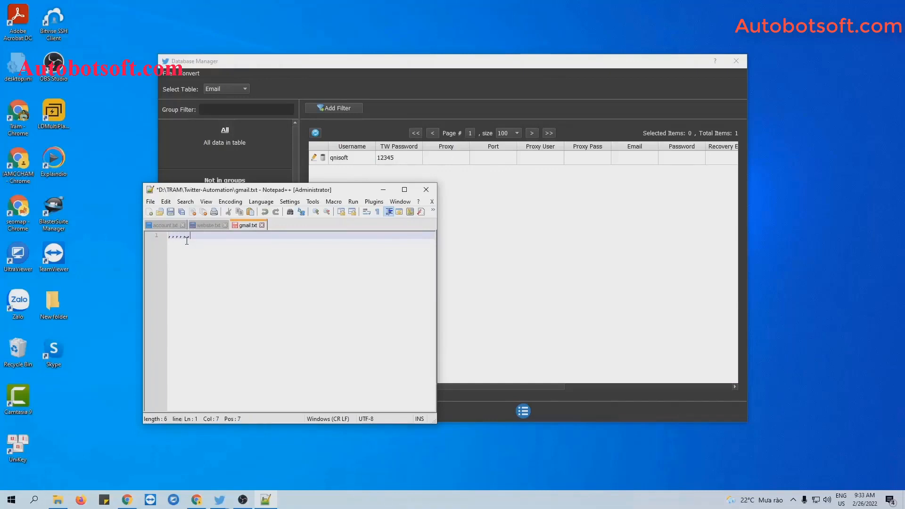
{"action": "type", "text": "1"}
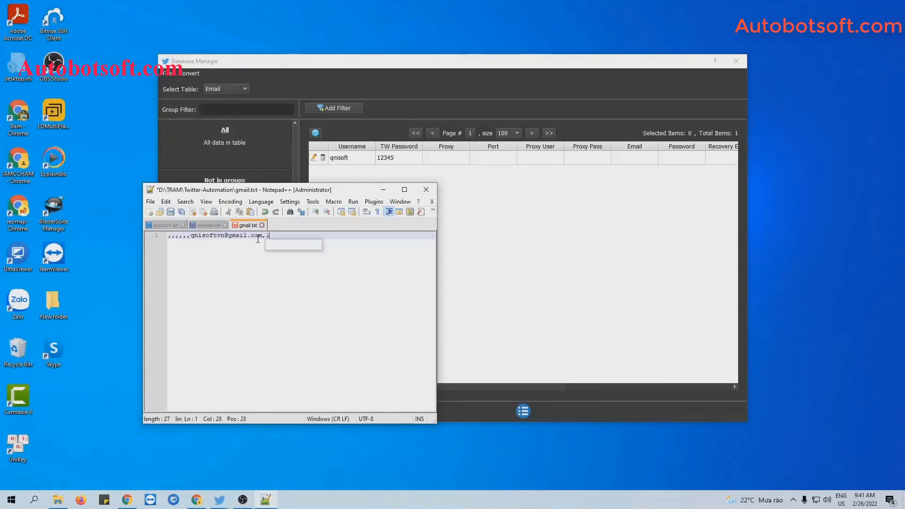
{"action": "type", "text": "23456"}
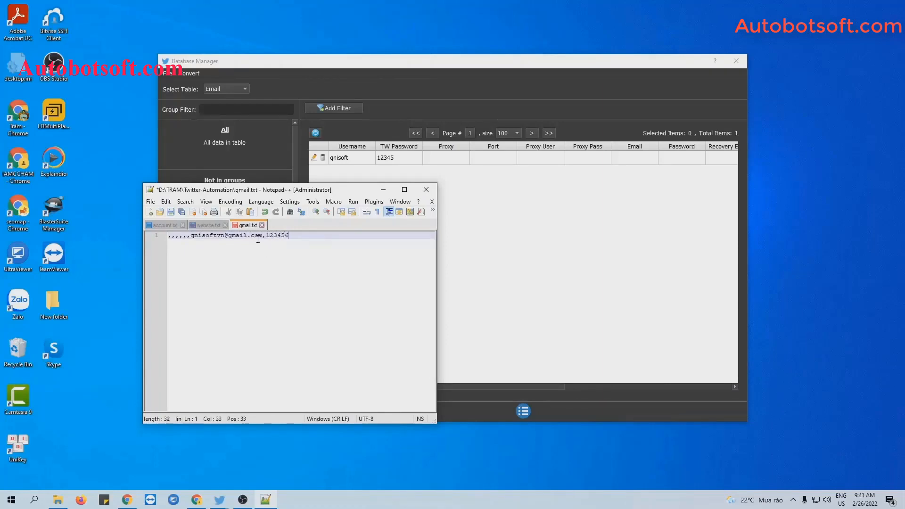
{"action": "key", "text": "ctrl+s"}
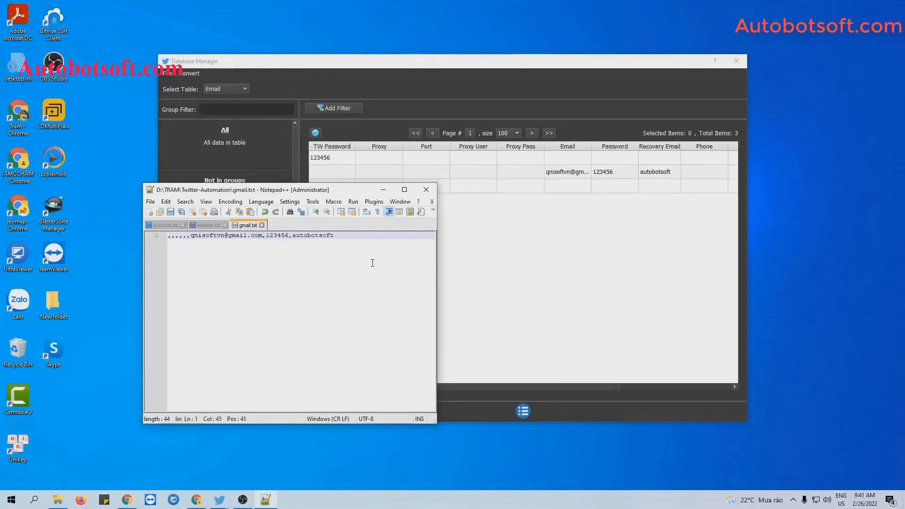
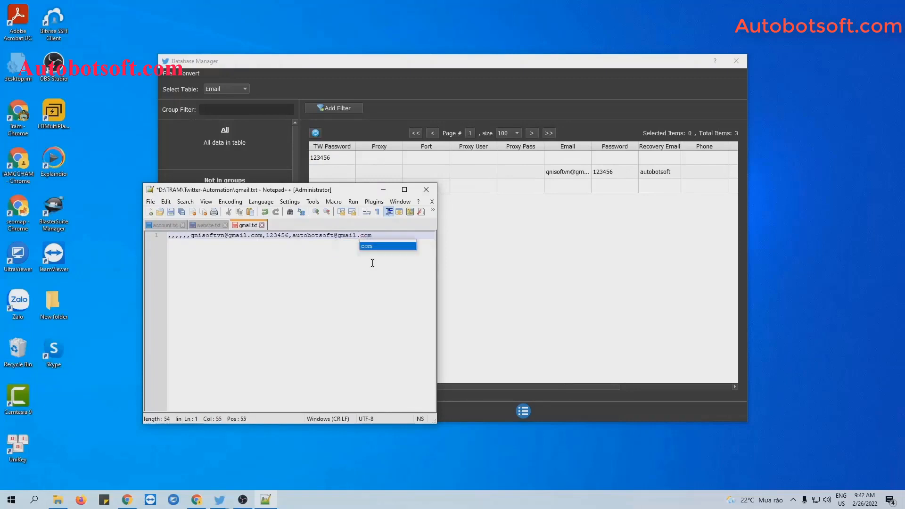
{"action": "left_click", "coordinate": [172, 212]}
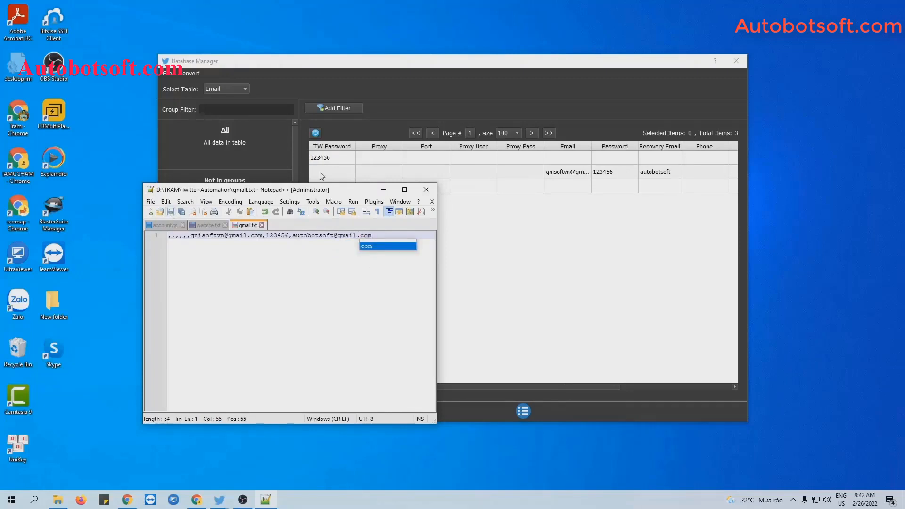
{"action": "left_click", "coordinate": [384, 190]}
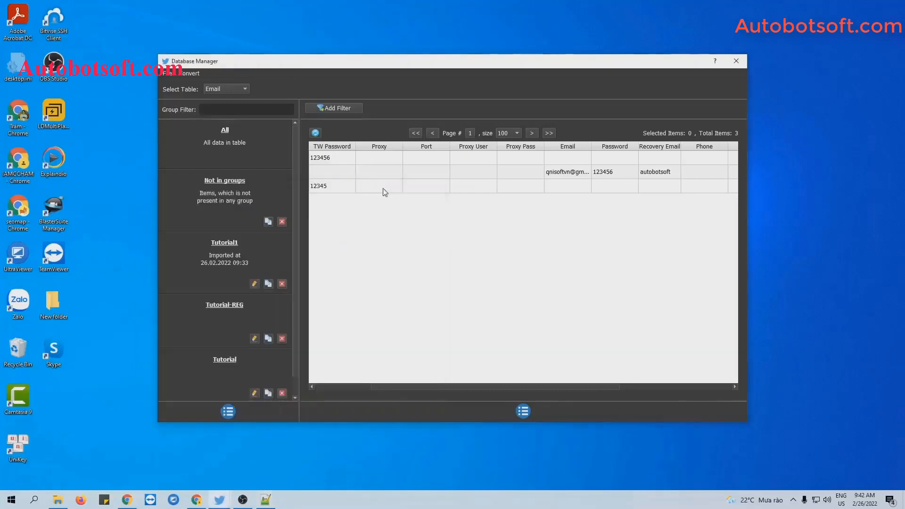
Step: Import gmail.txt through Convert > Import Csv into a new account group
{"action": "left_click", "coordinate": [194, 73]}
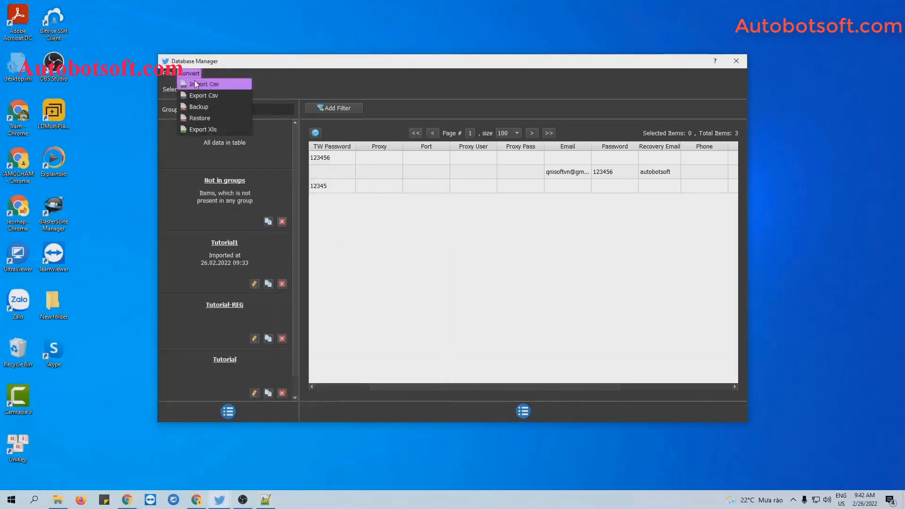
{"action": "left_click", "coordinate": [195, 83]}
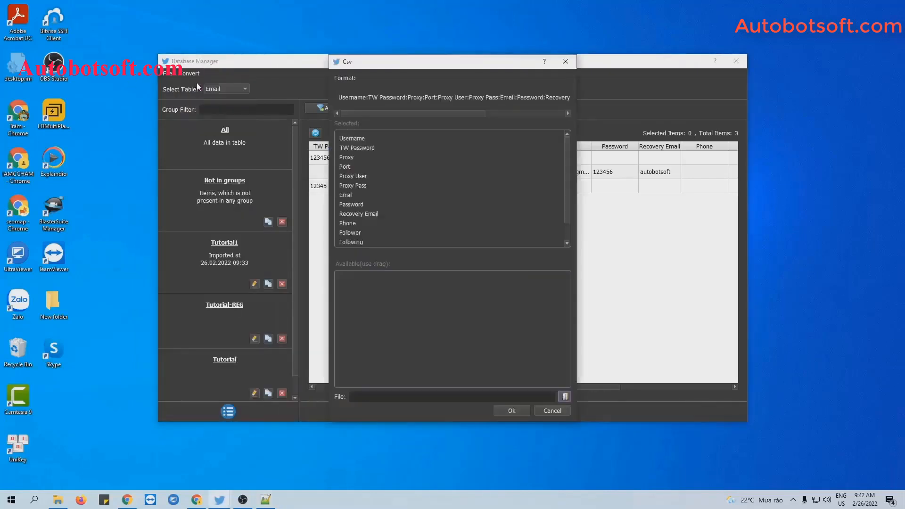
{"action": "left_click", "coordinate": [565, 398]}
{"action": "left_click", "coordinate": [424, 157]}
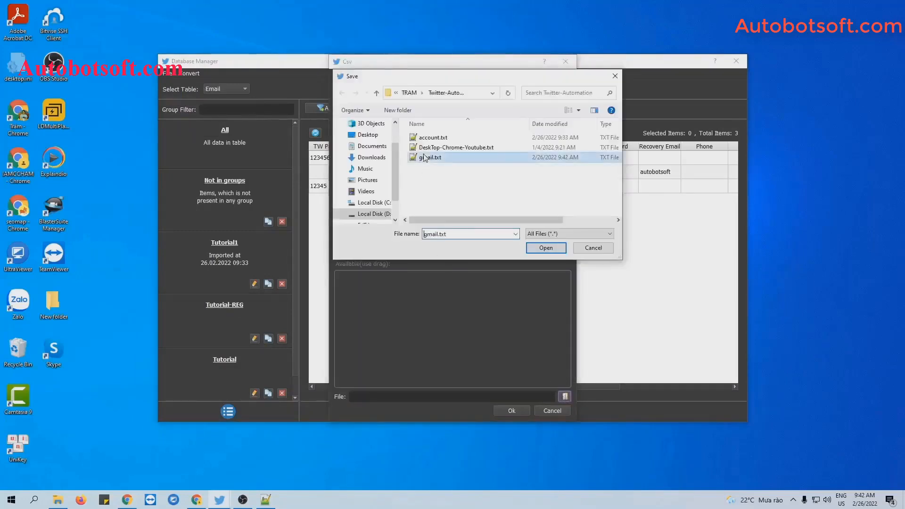
{"action": "left_click", "coordinate": [554, 249]}
{"action": "left_click", "coordinate": [513, 411]}
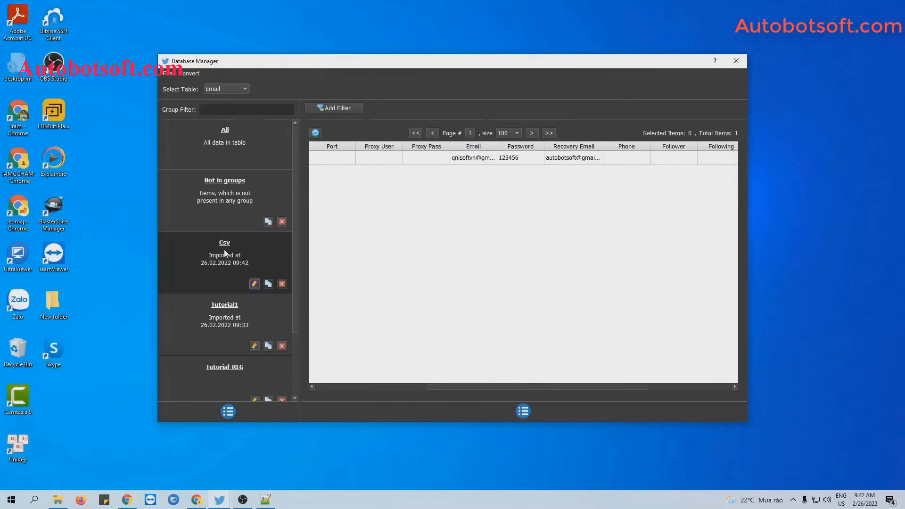
Step: Rename the newly imported group to Tutorial-reg-1
{"action": "left_click", "coordinate": [254, 284]}
{"action": "key", "text": "ctrl+a"}
{"action": "key", "text": "BackSpace"}
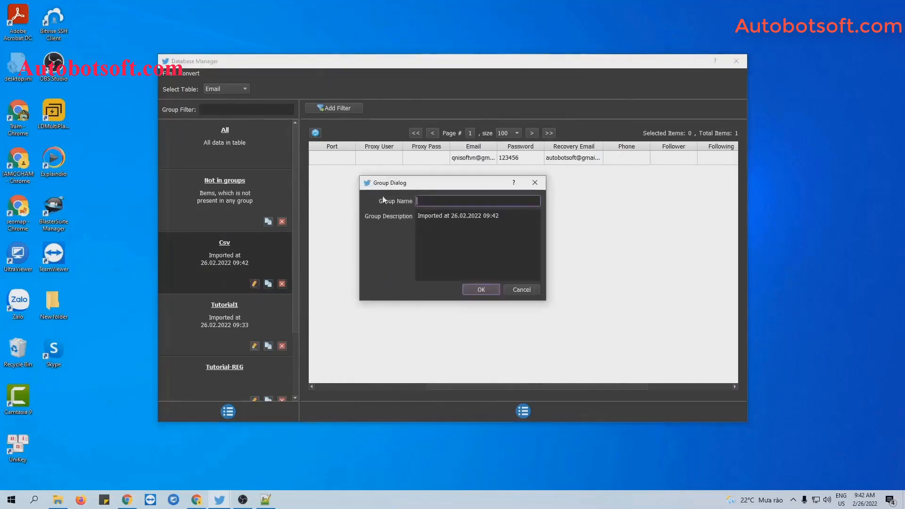
{"action": "type", "text": "Tutorial-reg-1"}
{"action": "key", "text": "Return"}
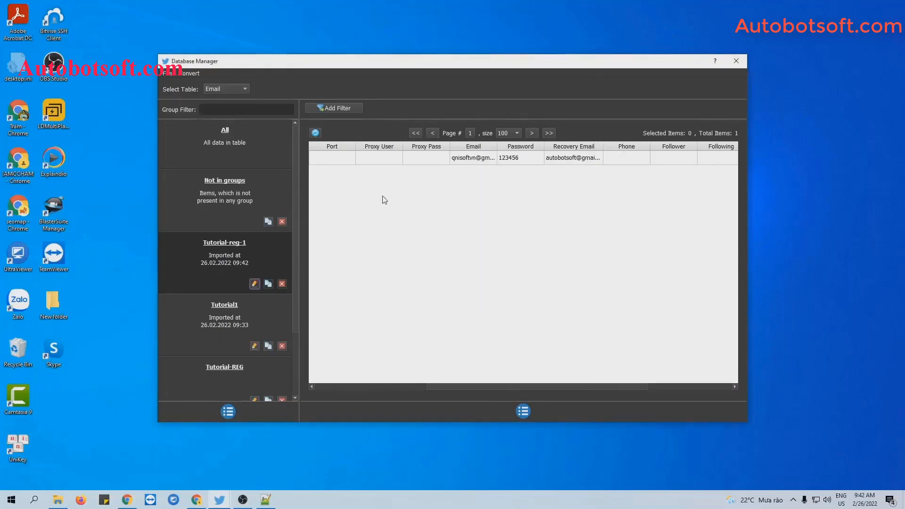
Step: Close the Database Manager and tick the Tutorial group in the Accounts list
{"action": "left_click", "coordinate": [737, 61]}
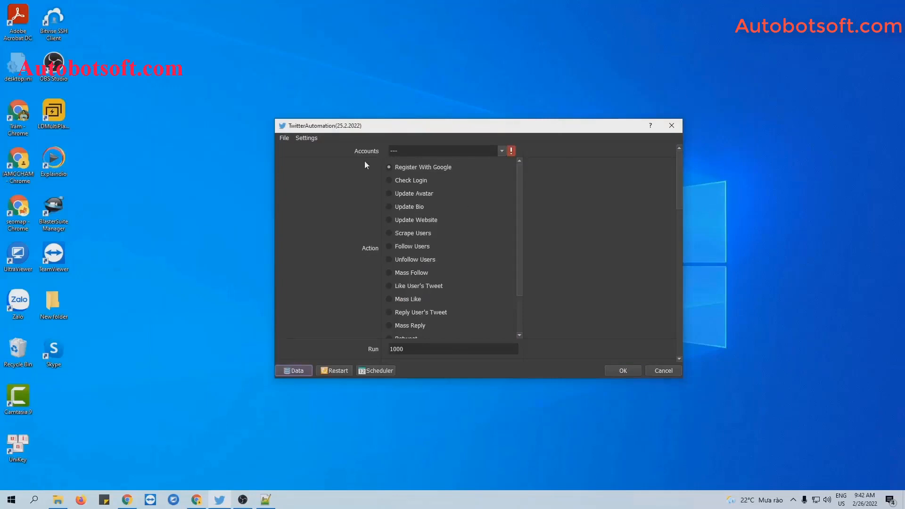
{"action": "left_click", "coordinate": [502, 151]}
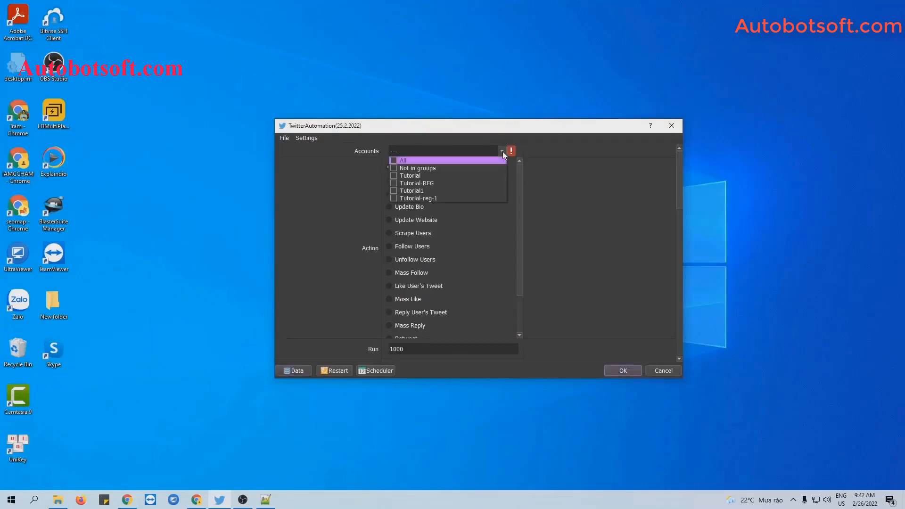
{"action": "left_click", "coordinate": [393, 175]}
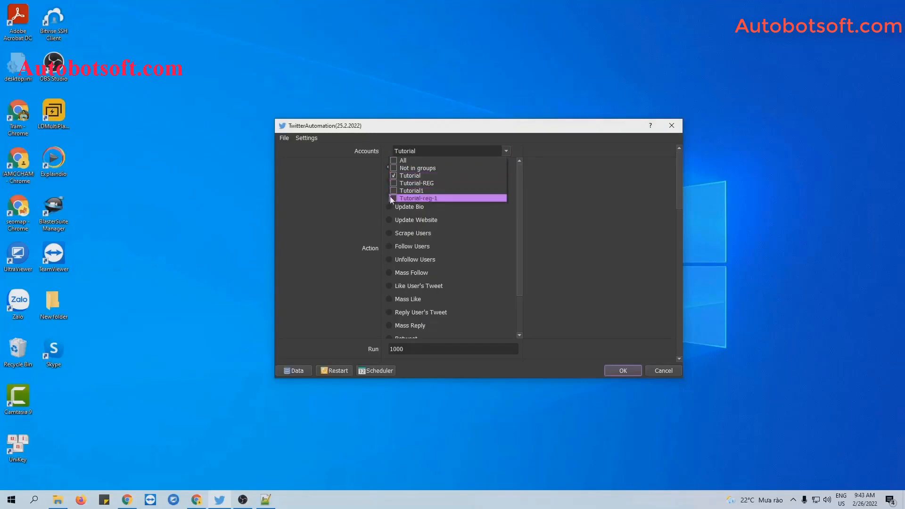
{"action": "left_click", "coordinate": [496, 207]}
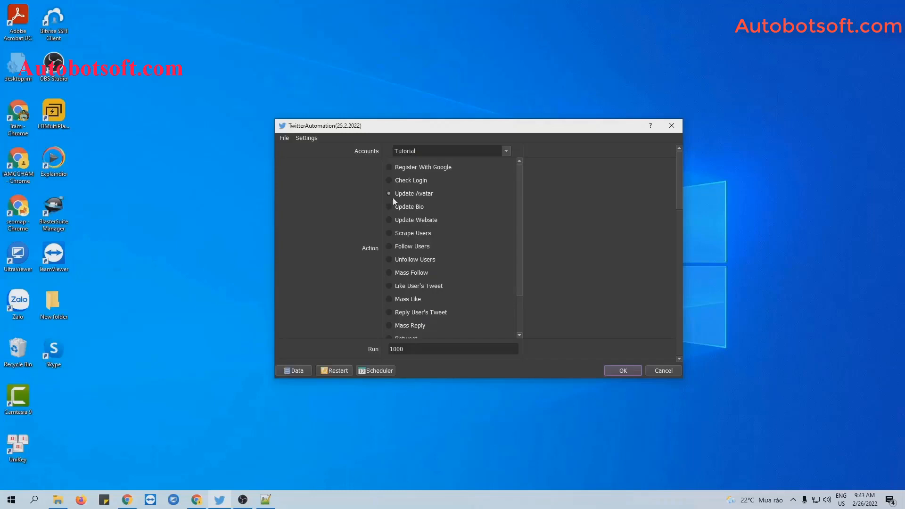
Step: Select the Update Avatar action for the accounts
{"action": "left_click", "coordinate": [387, 220]}
{"action": "scroll", "coordinate": [513, 238], "scroll_direction": "down", "scroll_amount": 1}
{"action": "scroll", "coordinate": [513, 239], "scroll_direction": "up", "scroll_amount": 1}
{"action": "scroll", "coordinate": [513, 239], "scroll_direction": "down", "scroll_amount": 2}
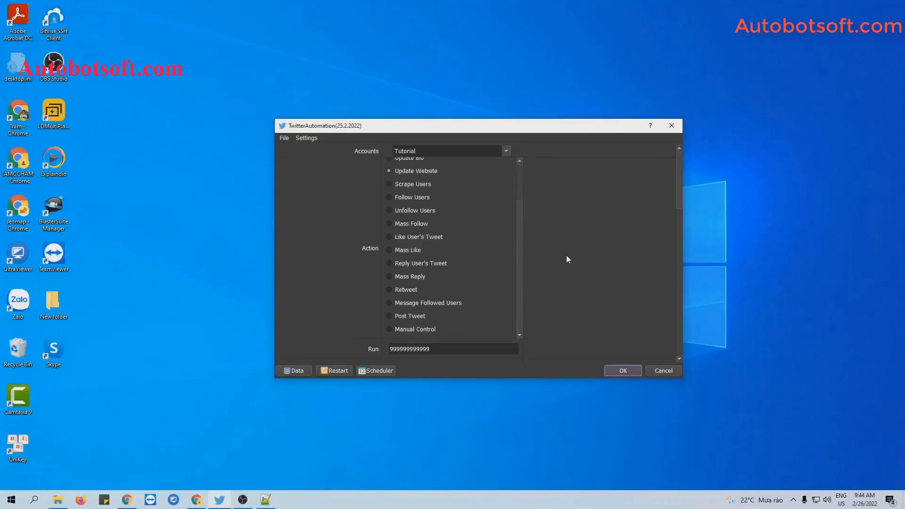
{"action": "scroll", "coordinate": [568, 258], "scroll_direction": "down", "scroll_amount": 2}
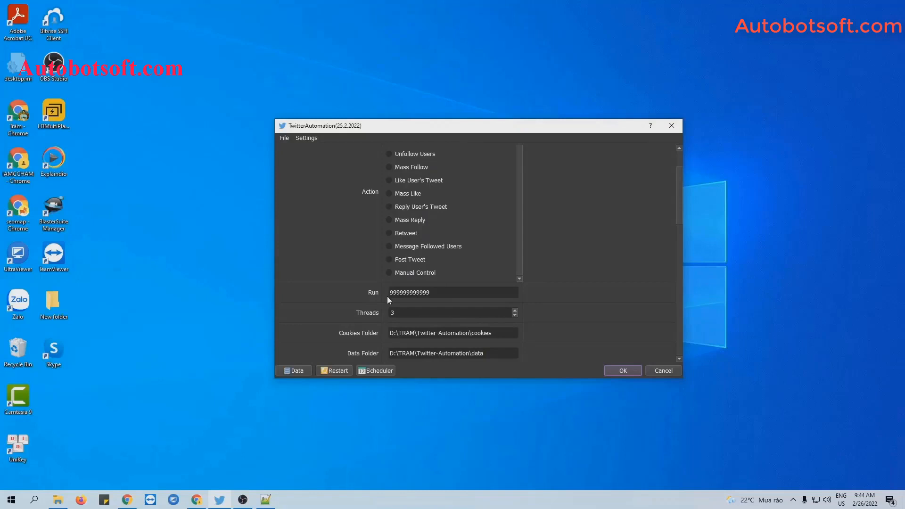
Step: Replace the Run value with 1000 and review the proxy settings below
{"action": "left_click_drag", "start_coordinate": [434, 293], "coordinate": [385, 294]}
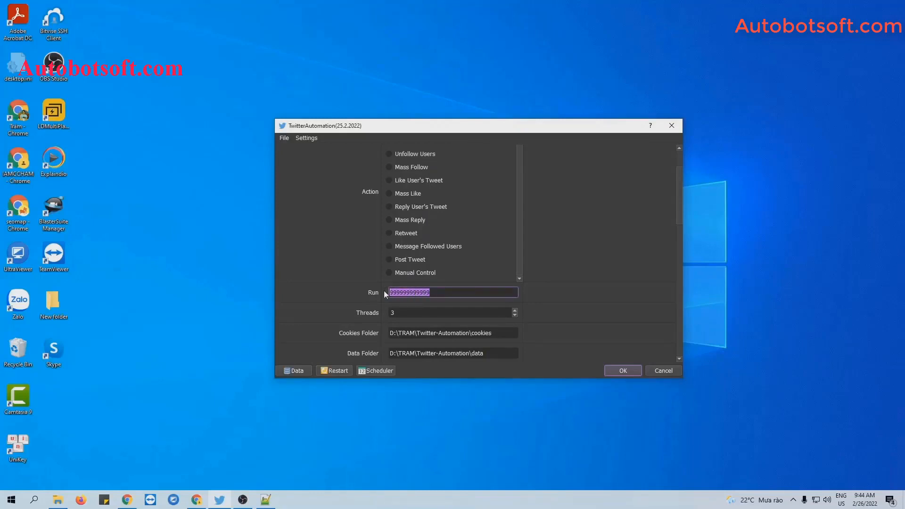
{"action": "type", "text": "1000"}
{"action": "scroll", "coordinate": [598, 249], "scroll_direction": "down", "scroll_amount": 1}
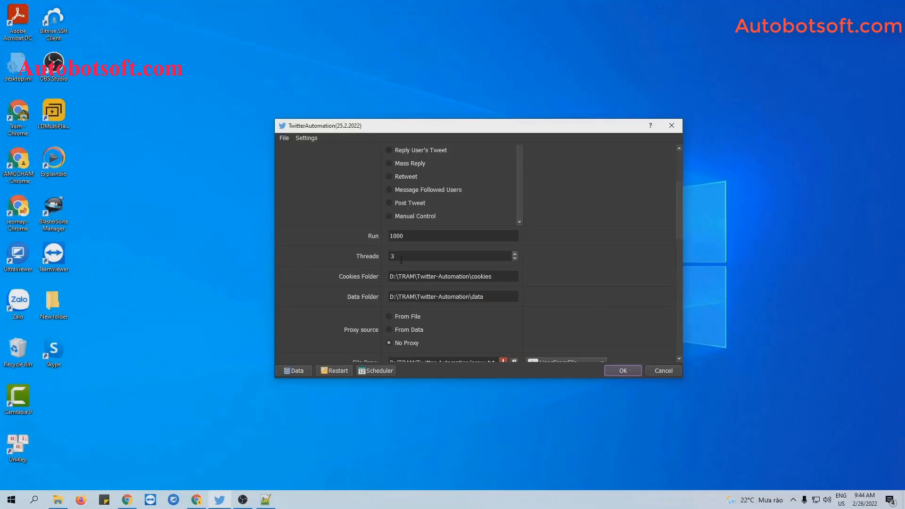
{"action": "scroll", "coordinate": [606, 259], "scroll_direction": "down", "scroll_amount": 1}
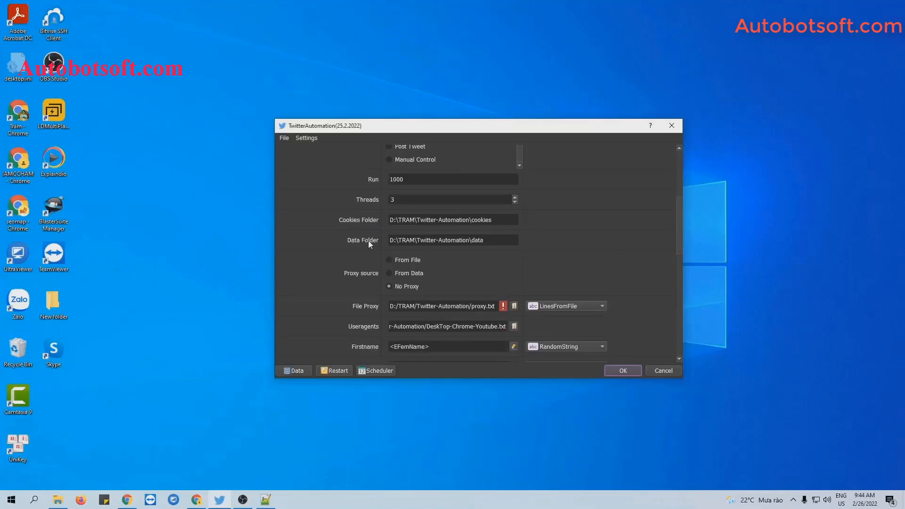
Step: Create a cookies folder in Twitter-Automation and match its path to the Cookies Folder field
{"action": "left_click", "coordinate": [55, 502]}
{"action": "right_click", "coordinate": [154, 289]}
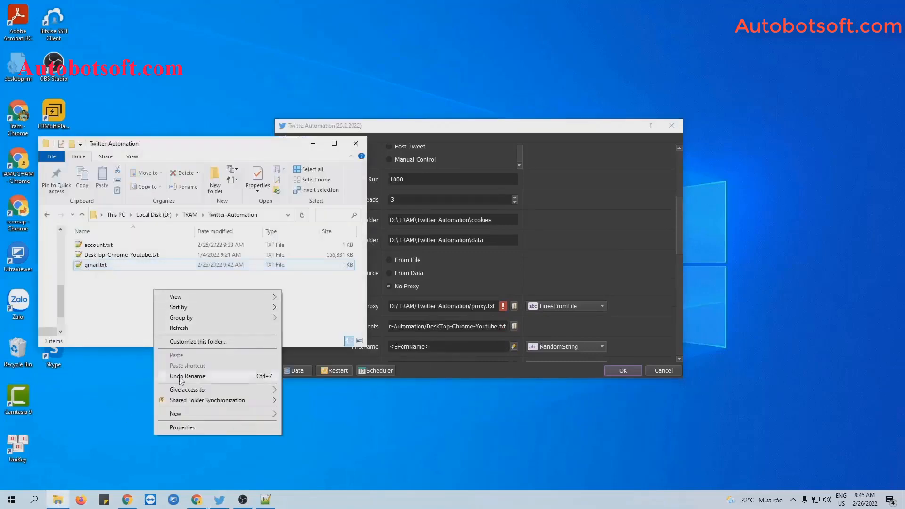
{"action": "mouse_move", "coordinate": [179, 414]}
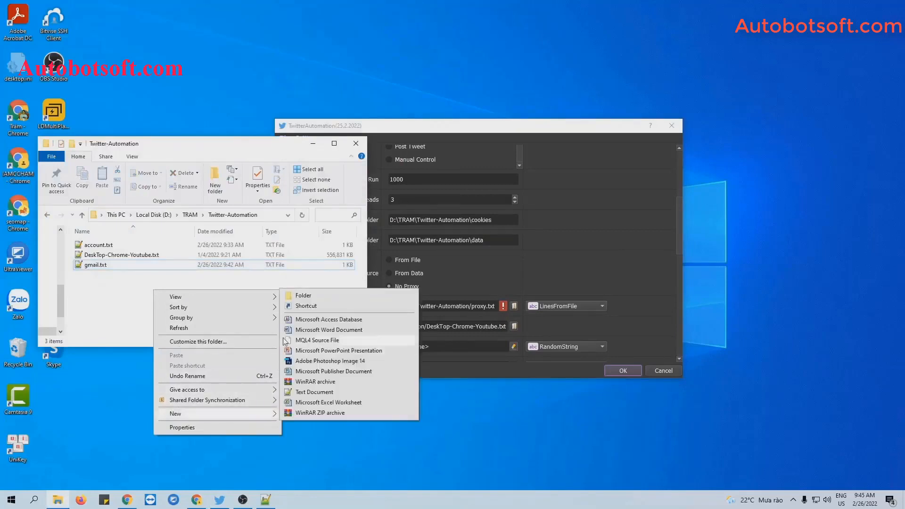
{"action": "left_click", "coordinate": [305, 296]}
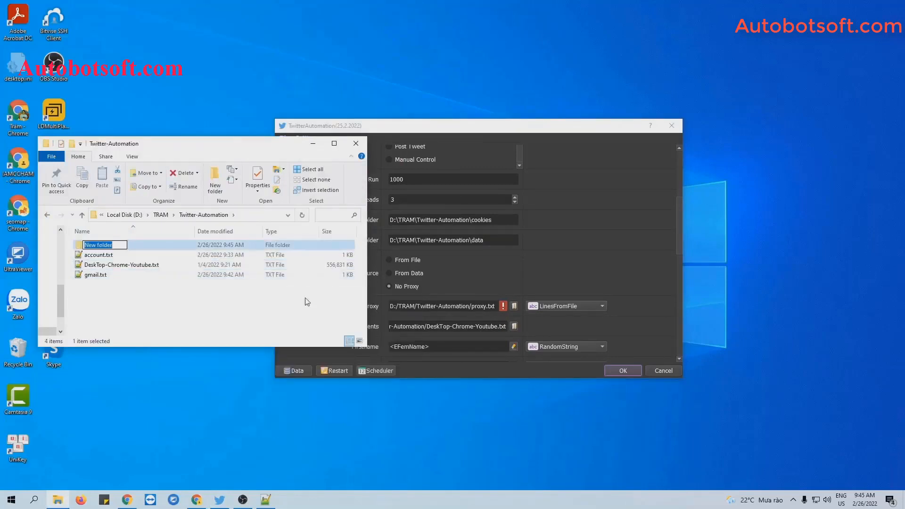
{"action": "type", "text": "coo"}
{"action": "type", "text": "kies"}
{"action": "left_click", "coordinate": [307, 302]}
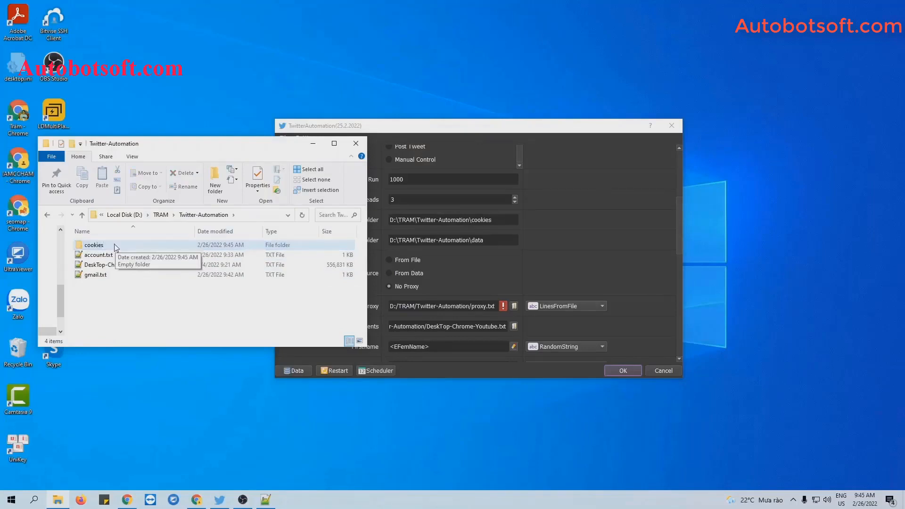
{"action": "double_click", "coordinate": [116, 248]}
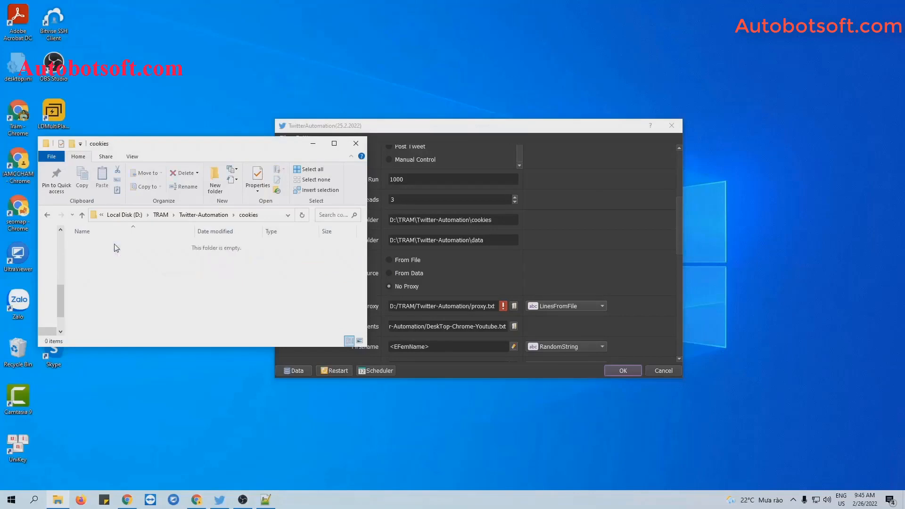
{"action": "left_click", "coordinate": [267, 217]}
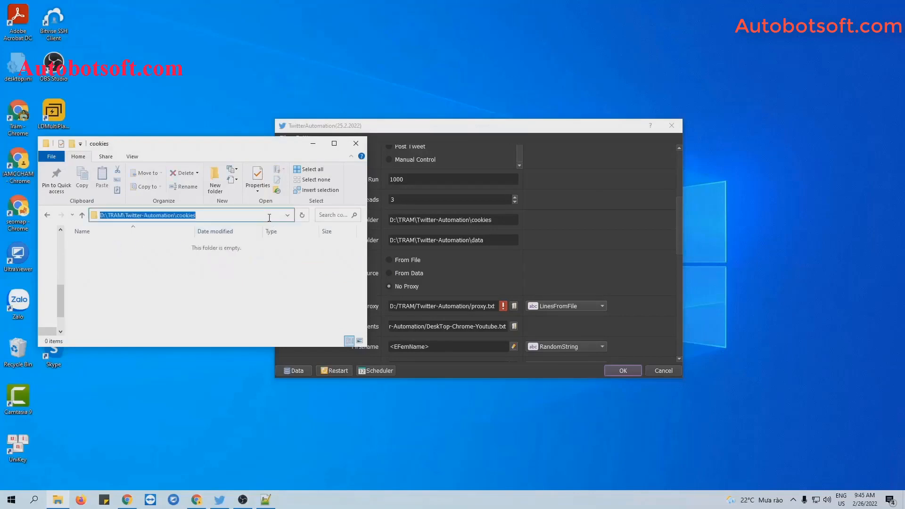
{"action": "triple_click", "coordinate": [501, 220]}
{"action": "left_click", "coordinate": [502, 221]}
Step: Create a data folder in Twitter-Automation and match its path to the Data Folder field
{"action": "left_click", "coordinate": [574, 227]}
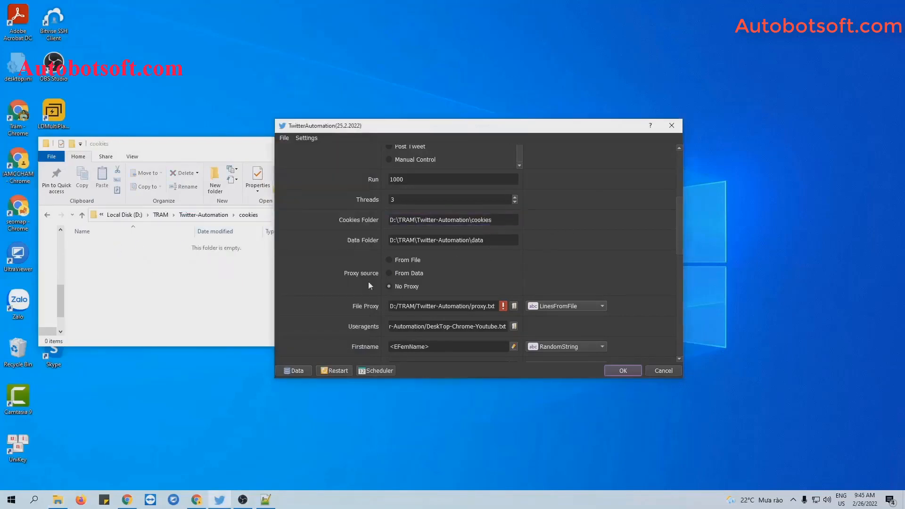
{"action": "left_click", "coordinate": [48, 216]}
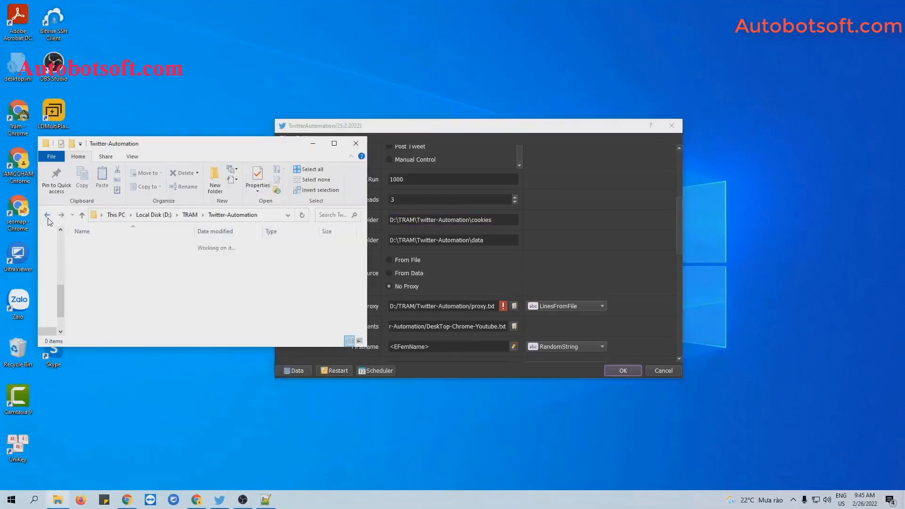
{"action": "right_click", "coordinate": [162, 302]}
{"action": "mouse_move", "coordinate": [212, 425]}
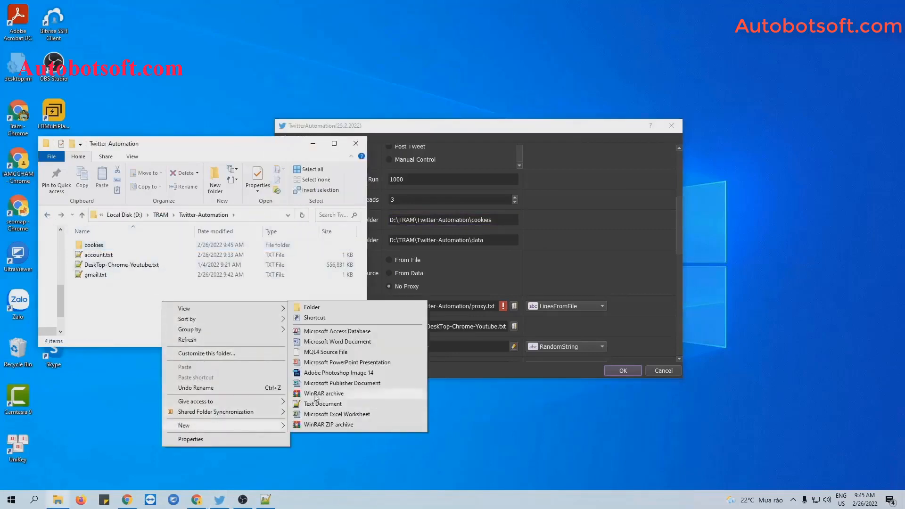
{"action": "left_click", "coordinate": [297, 309]}
{"action": "type", "text": "data"}
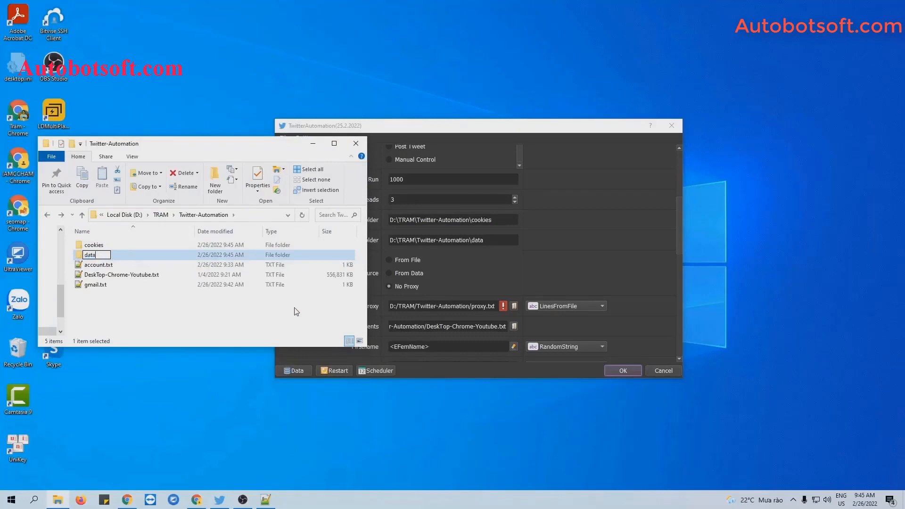
{"action": "key", "text": "Return"}
{"action": "double_click", "coordinate": [192, 253]}
{"action": "left_click", "coordinate": [263, 217]}
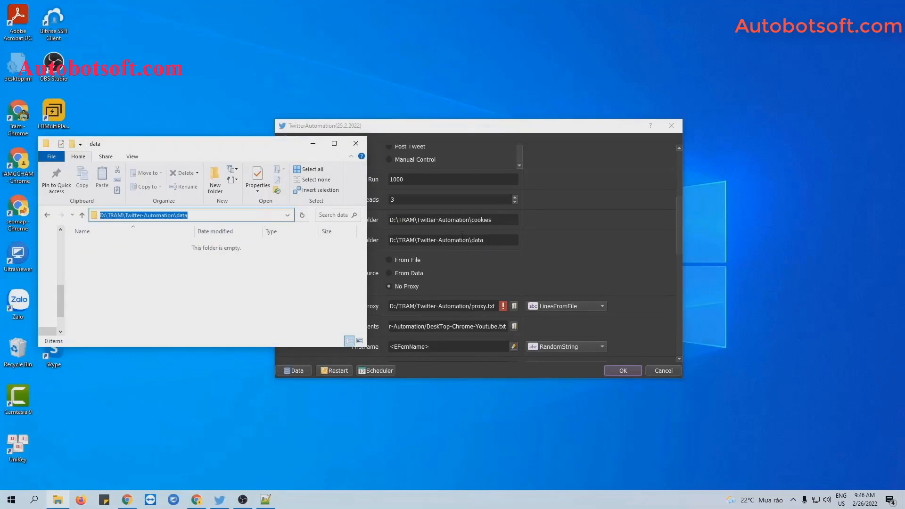
{"action": "triple_click", "coordinate": [462, 240]}
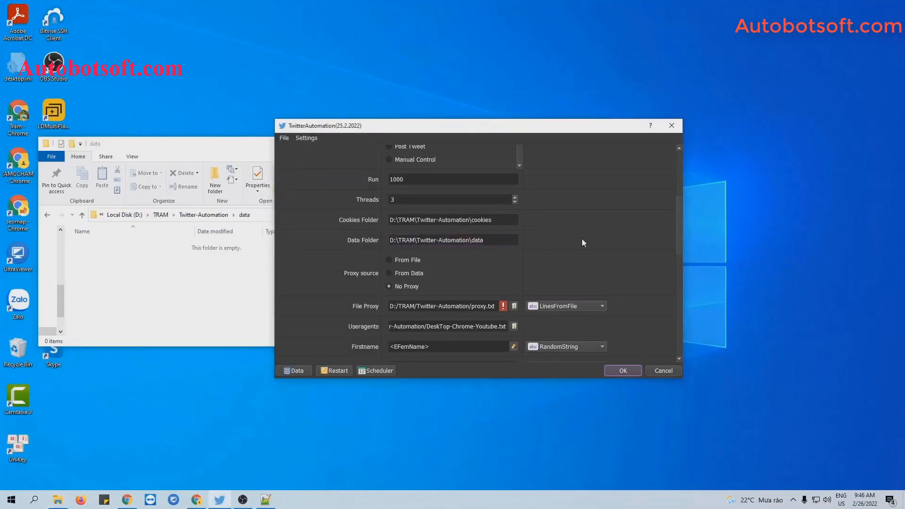
Step: Set the proxy source to From File, reading LinesFromFile
{"action": "left_click", "coordinate": [196, 152]}
{"action": "left_click", "coordinate": [313, 144]}
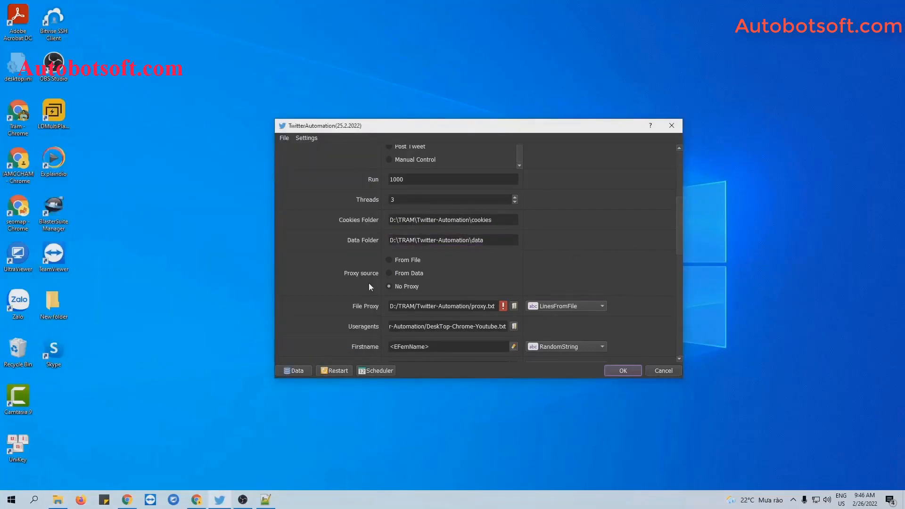
{"action": "left_click", "coordinate": [389, 260]}
{"action": "left_click", "coordinate": [561, 305]}
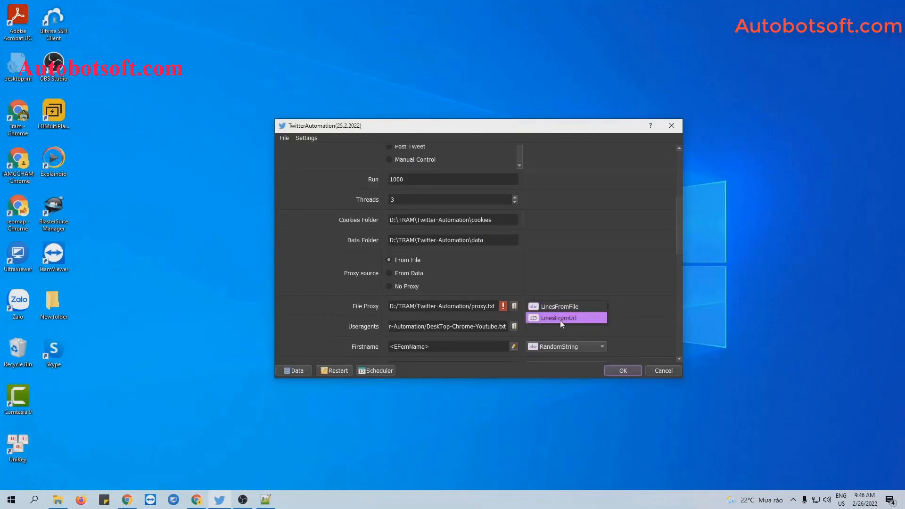
{"action": "left_click", "coordinate": [562, 307]}
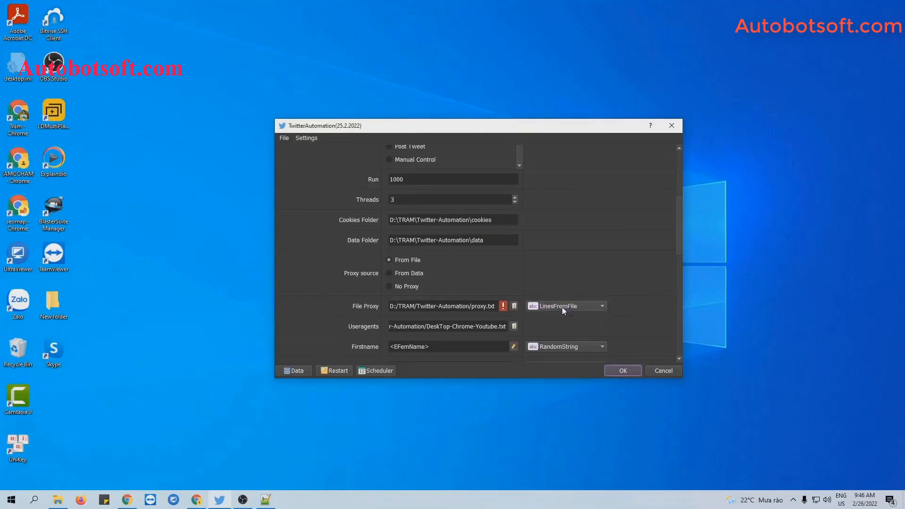
Step: Create an empty proxy.txt text document in the Twitter-Automation folder
{"action": "left_click", "coordinate": [57, 499]}
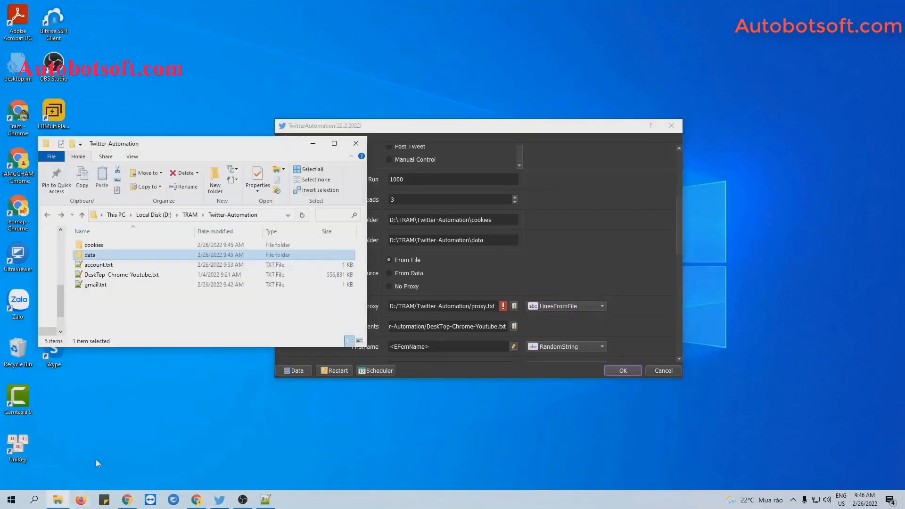
{"action": "right_click", "coordinate": [131, 307]}
{"action": "mouse_move", "coordinate": [156, 418]}
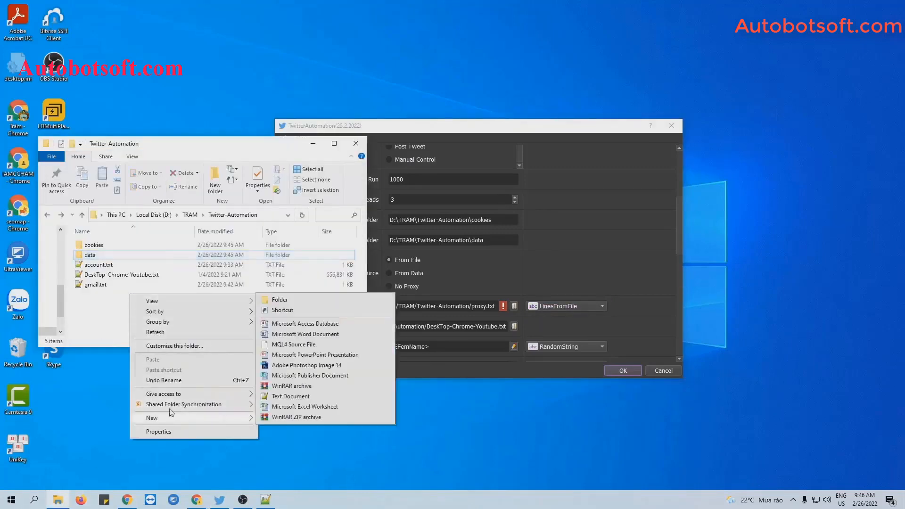
{"action": "left_click", "coordinate": [290, 397]}
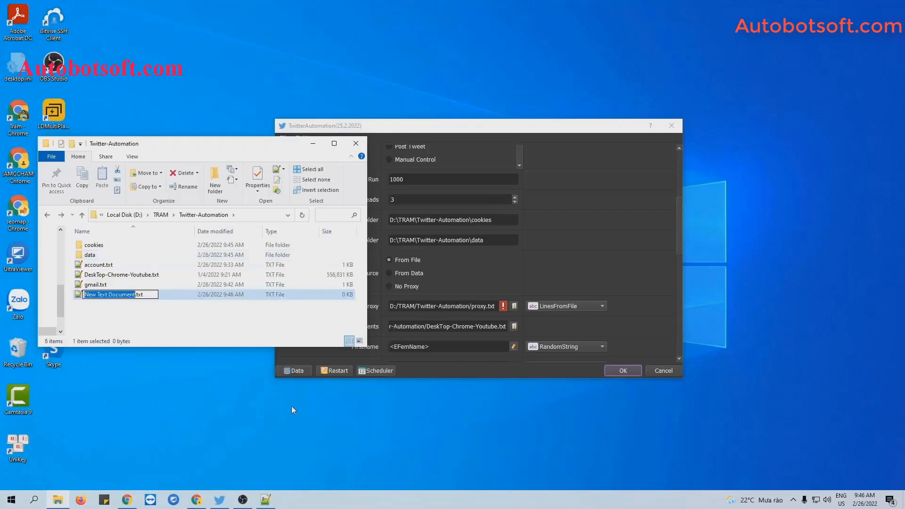
{"action": "type", "text": "proxy"}
{"action": "key", "text": "Return"}
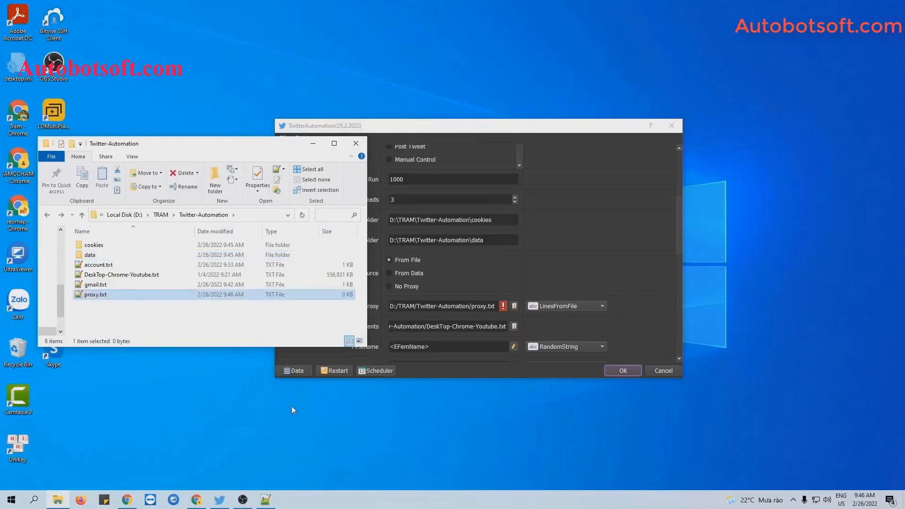
Step: Paste the 55 port-3128 proxies into proxy.txt in Notepad++, trim the blank last line, and save
{"action": "double_click", "coordinate": [95, 294]}
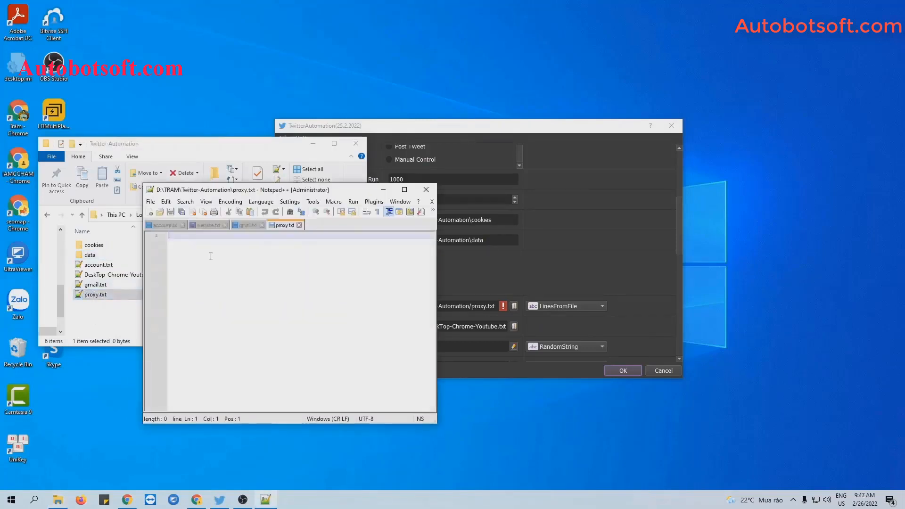
{"action": "key", "text": "ctrl+v"}
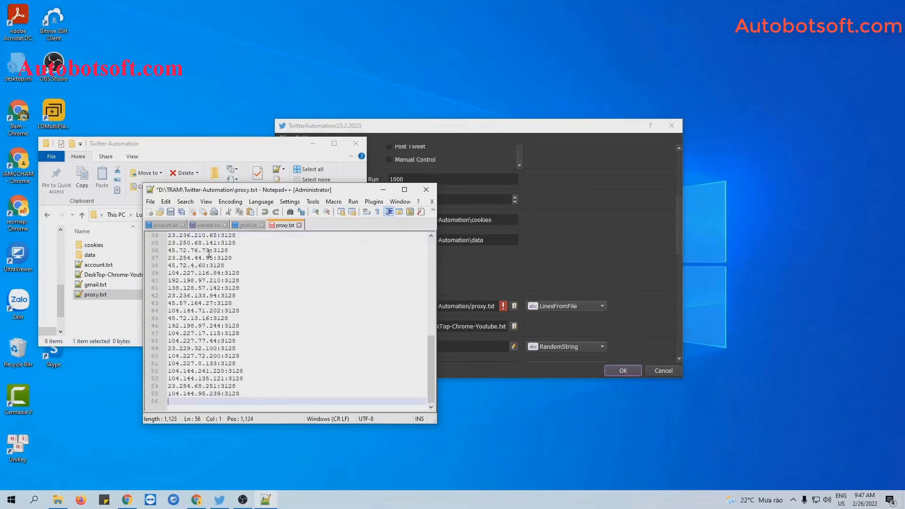
{"action": "key", "text": "BackSpace"}
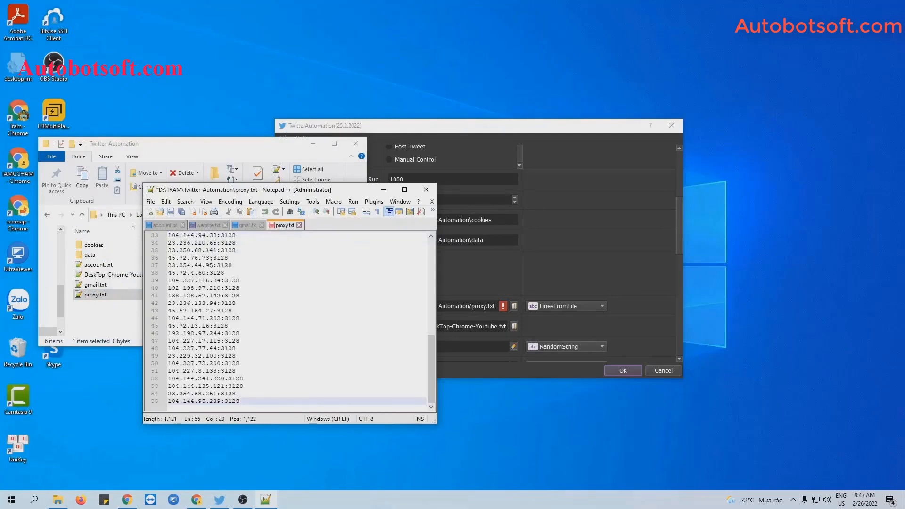
{"action": "left_click", "coordinate": [170, 212]}
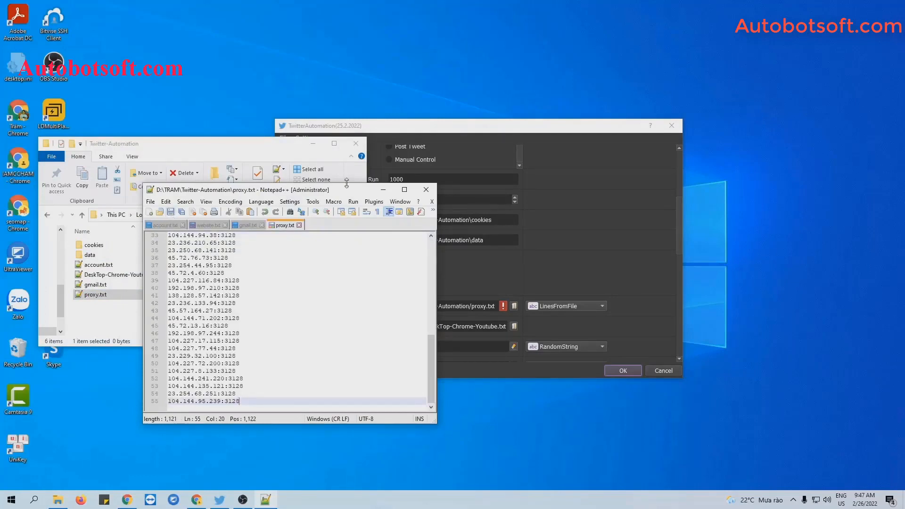
{"action": "left_click", "coordinate": [383, 190]}
{"action": "left_click", "coordinate": [316, 143]}
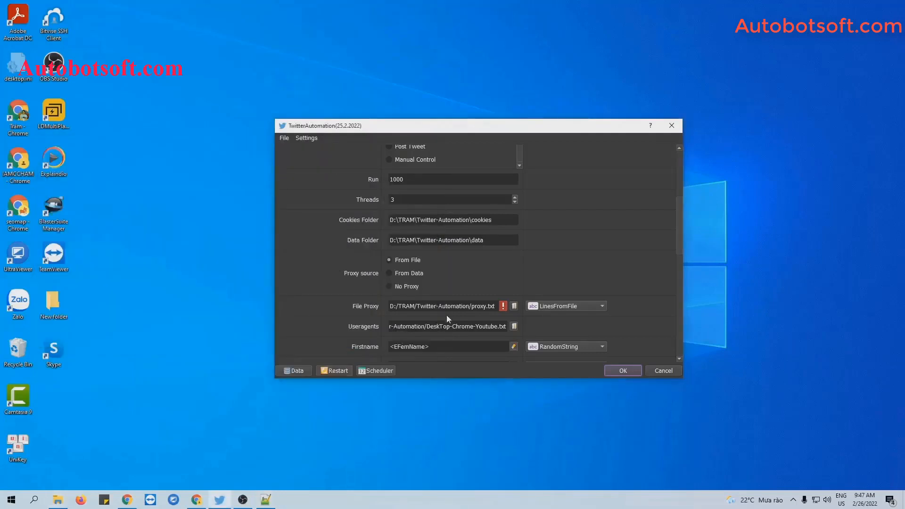
Step: Choose proxy.txt as the File Proxy list
{"action": "left_click", "coordinate": [515, 306]}
{"action": "left_click", "coordinate": [380, 250]}
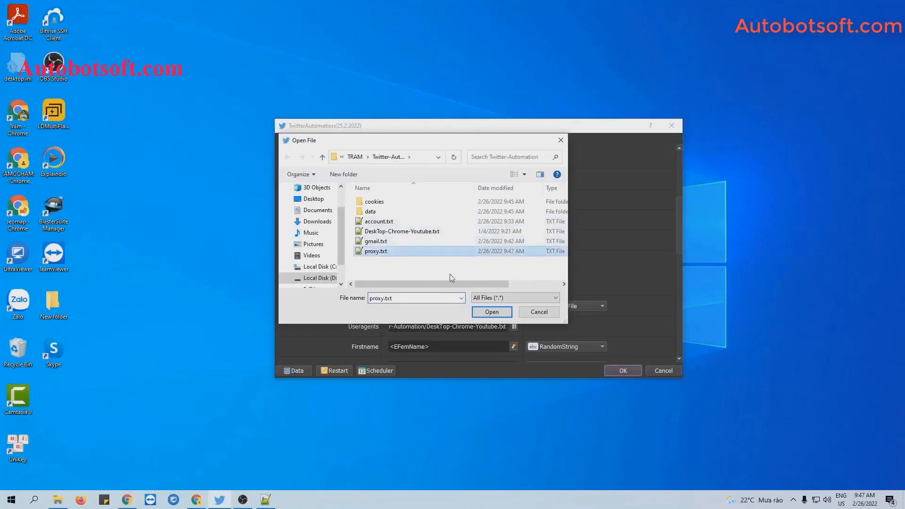
{"action": "left_click", "coordinate": [492, 312]}
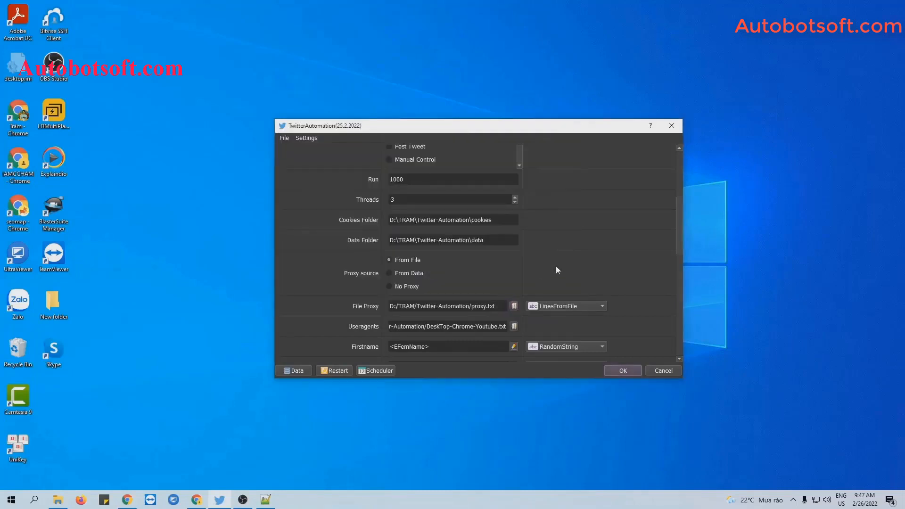
{"action": "left_click", "coordinate": [576, 259]}
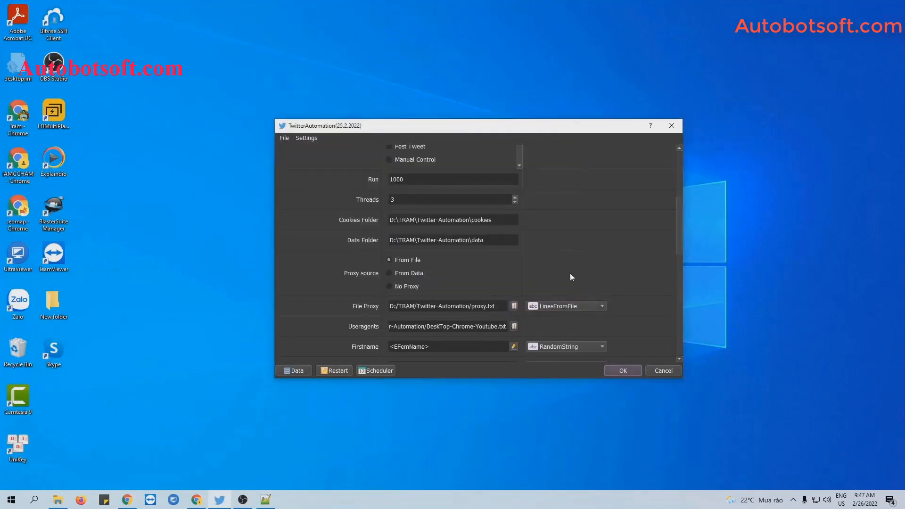
{"action": "left_click", "coordinate": [578, 307]}
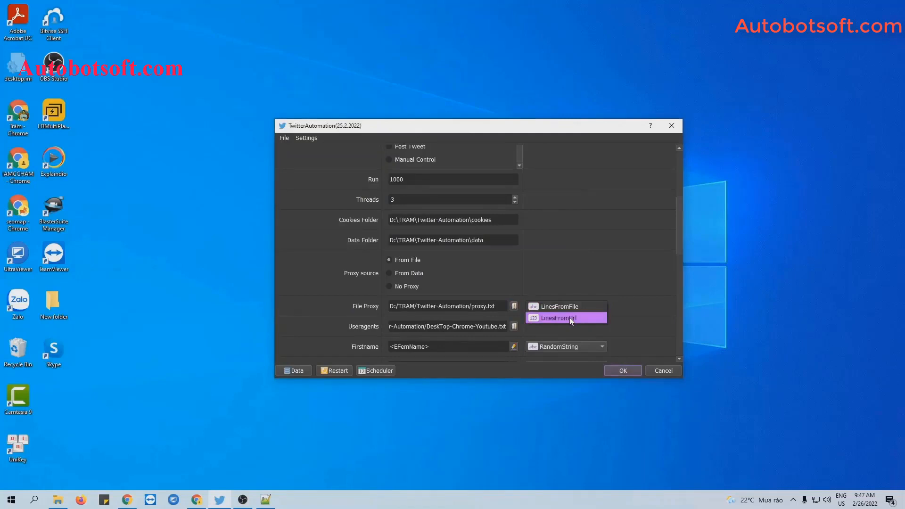
{"action": "left_click", "coordinate": [569, 318]}
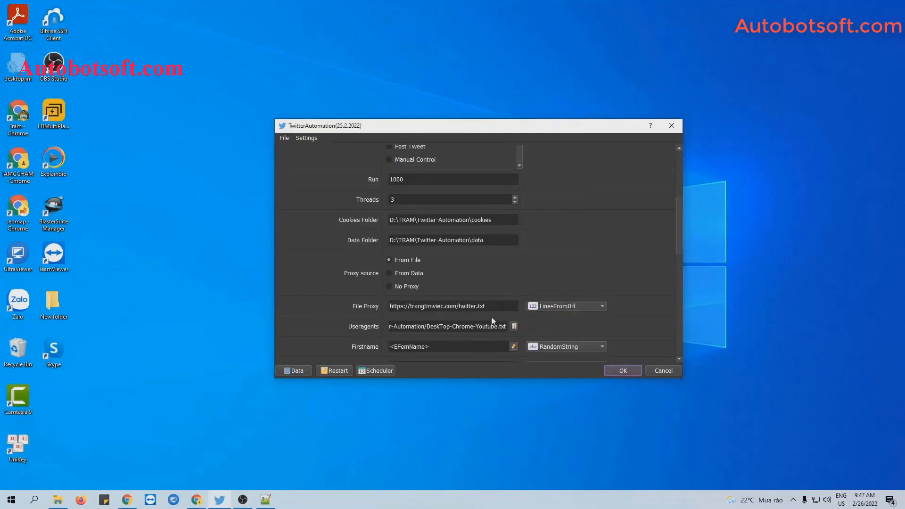
{"action": "left_click_drag", "start_coordinate": [485, 306], "coordinate": [380, 299]}
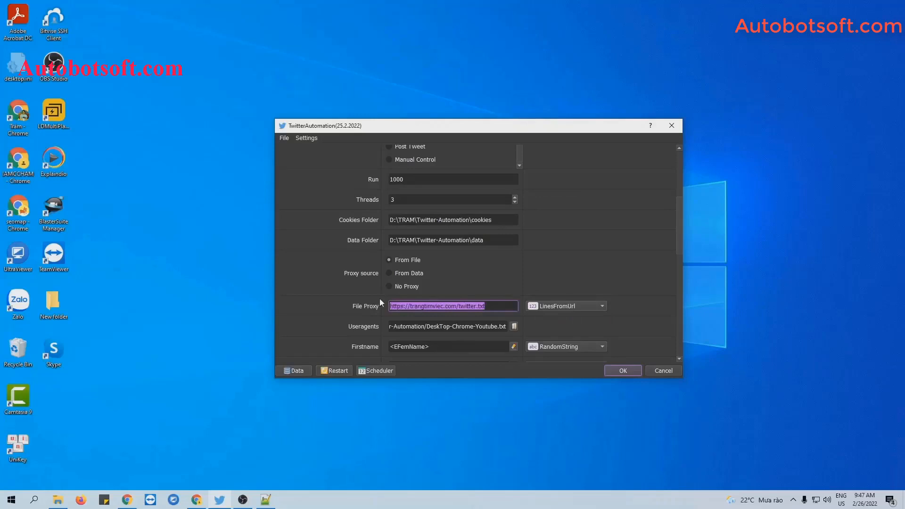
{"action": "left_click", "coordinate": [473, 268]}
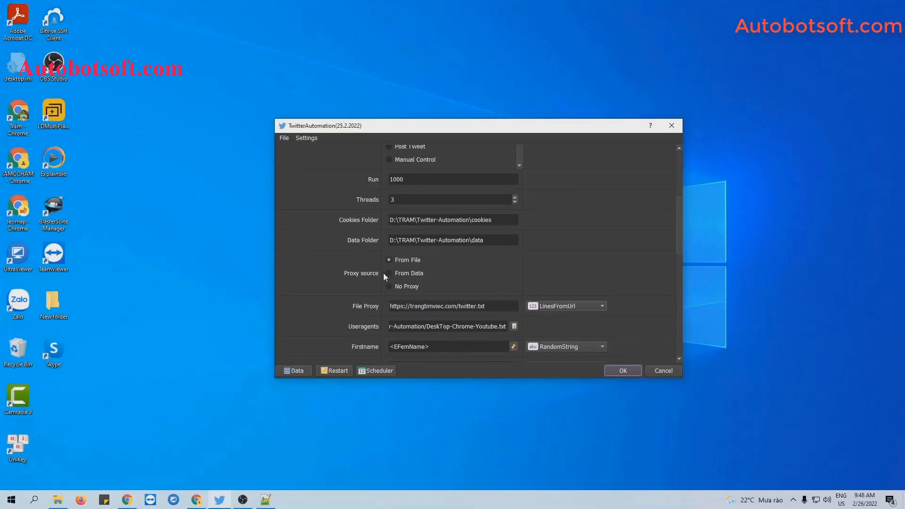
{"action": "left_click", "coordinate": [390, 273]}
{"action": "left_click", "coordinate": [293, 370]}
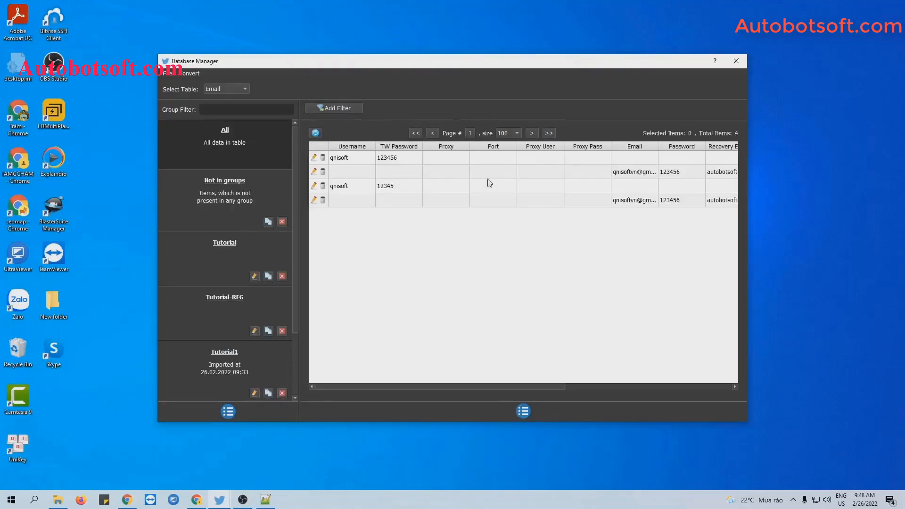
{"action": "left_click", "coordinate": [737, 61]}
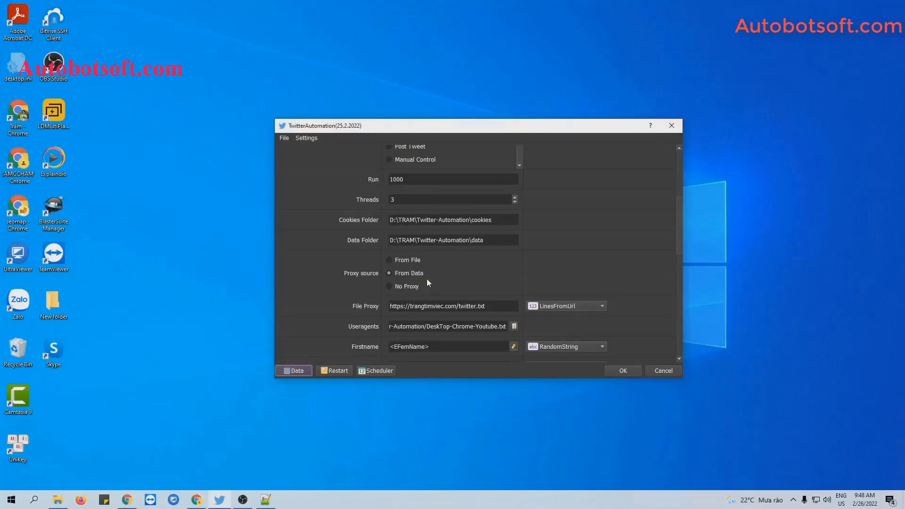
Step: Select No Proxy as the proxy source, keeping Run 1000 and Threads 3
{"action": "left_click", "coordinate": [391, 287]}
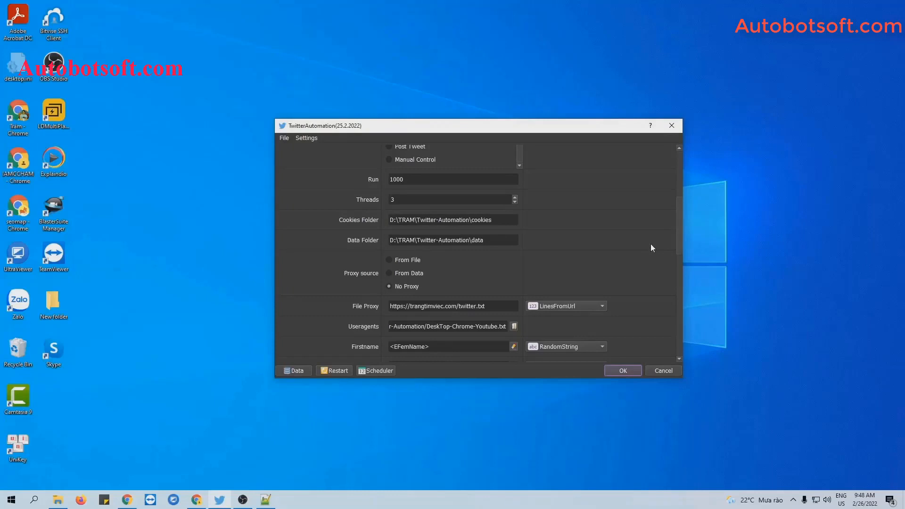
{"action": "scroll", "coordinate": [651, 244], "scroll_direction": "down", "scroll_amount": 2}
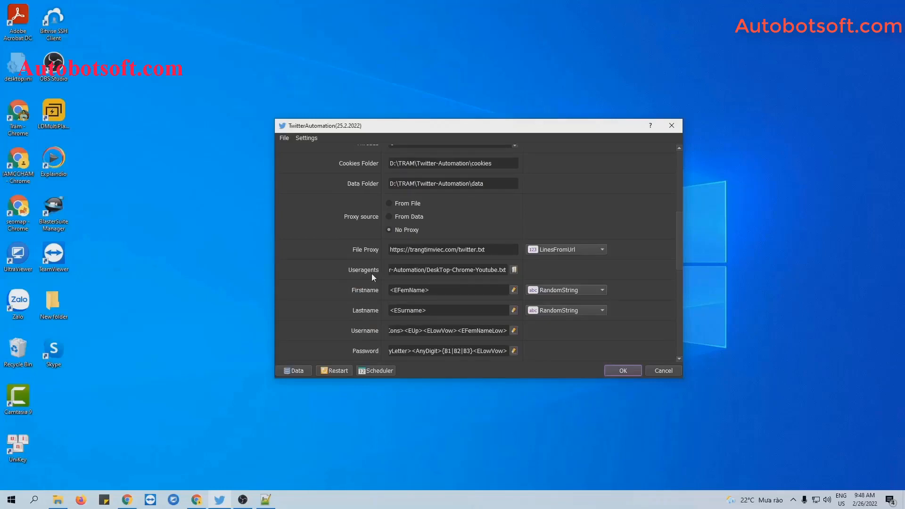
Step: Load DeskTop-Chrome-Youtube.txt as the Useragents file
{"action": "left_click", "coordinate": [514, 270]}
{"action": "left_click", "coordinate": [414, 235]}
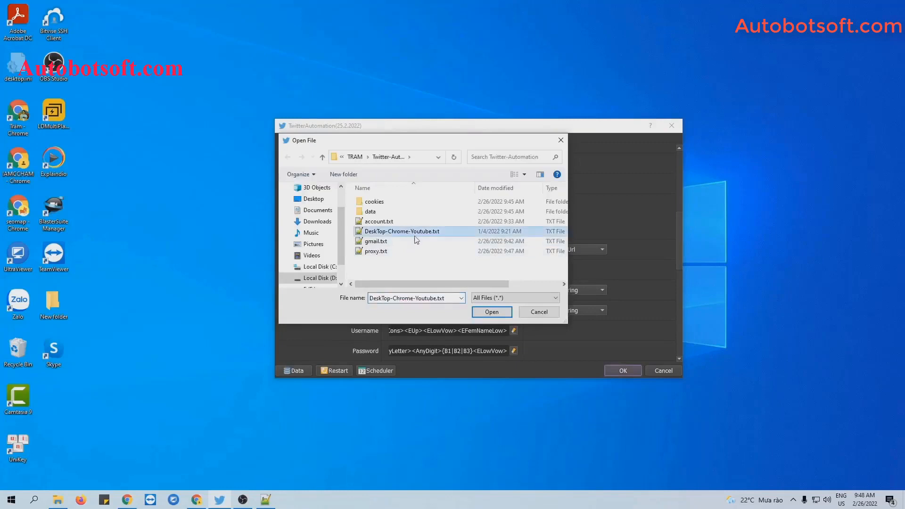
{"action": "left_click", "coordinate": [492, 311]}
{"action": "scroll", "coordinate": [367, 270], "scroll_direction": "down", "scroll_amount": 3}
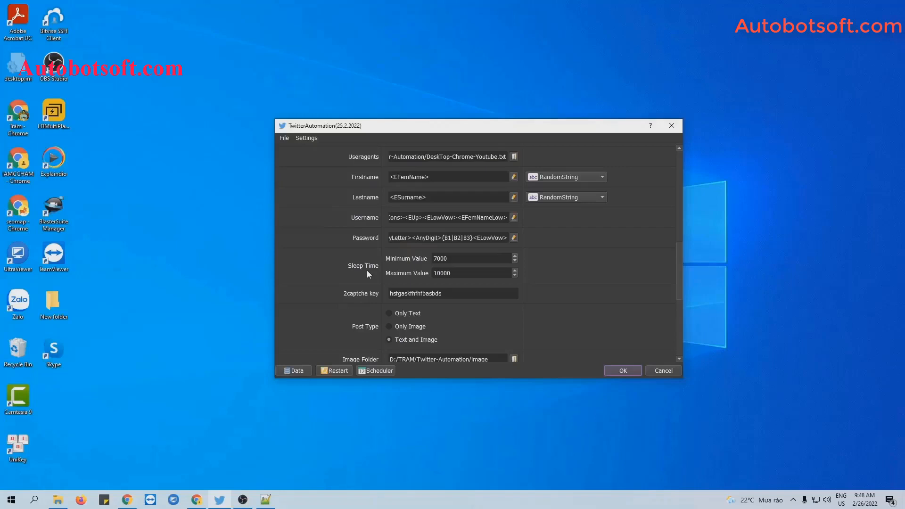
{"action": "scroll", "coordinate": [367, 270], "scroll_direction": "up", "scroll_amount": 5}
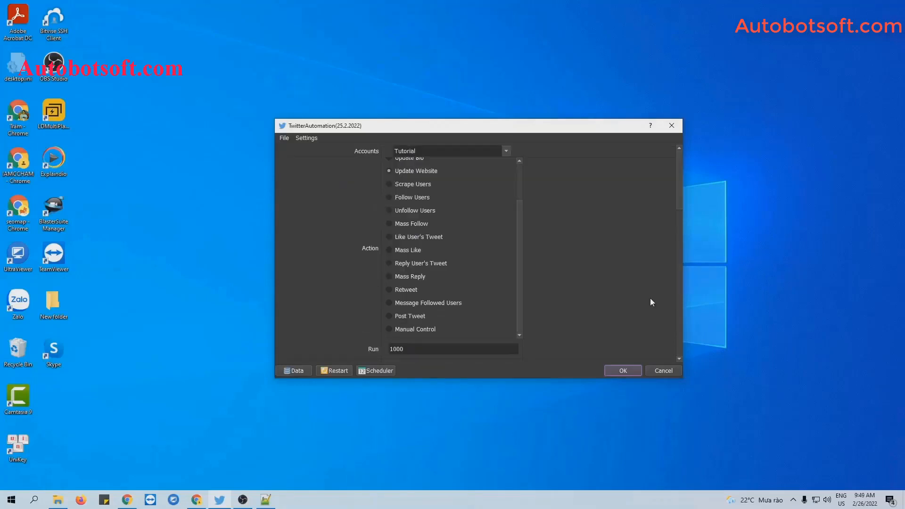
{"action": "scroll", "coordinate": [520, 263], "scroll_direction": "up", "scroll_amount": 3}
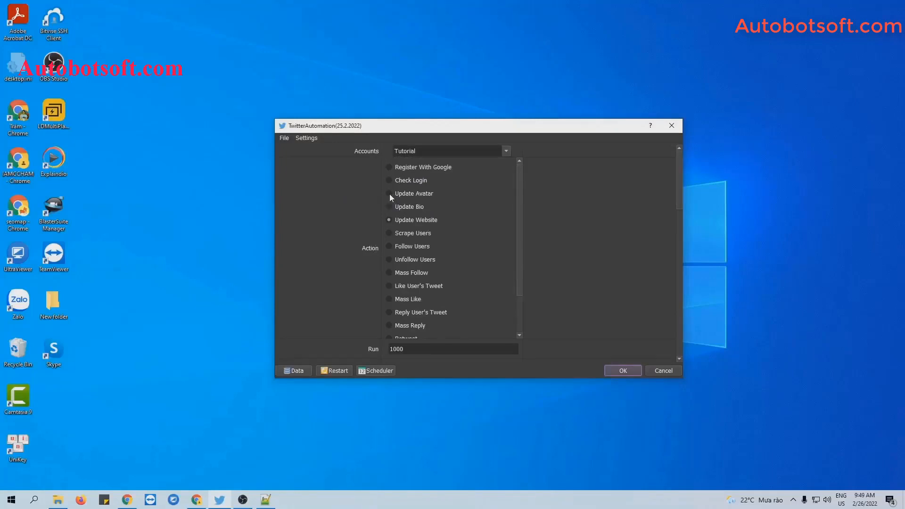
{"action": "scroll", "coordinate": [644, 243], "scroll_direction": "down", "scroll_amount": 10}
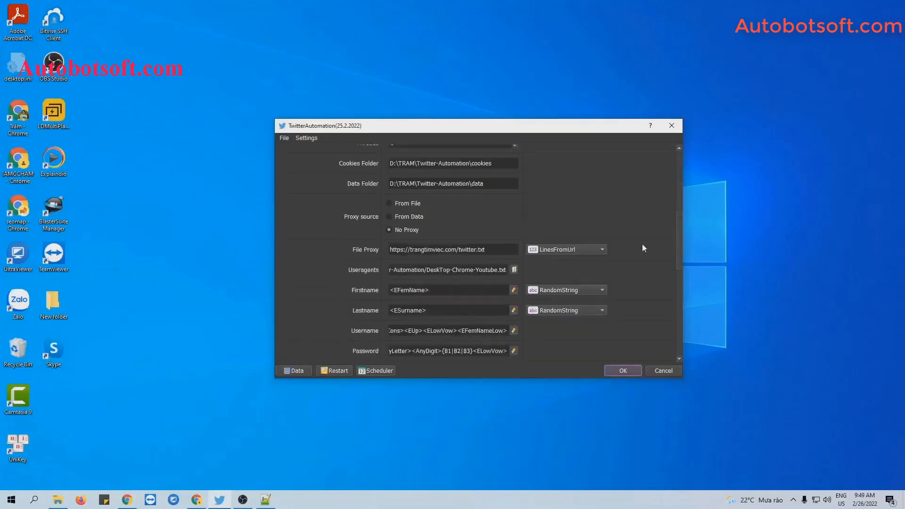
{"action": "scroll", "coordinate": [644, 248], "scroll_direction": "down", "scroll_amount": 5}
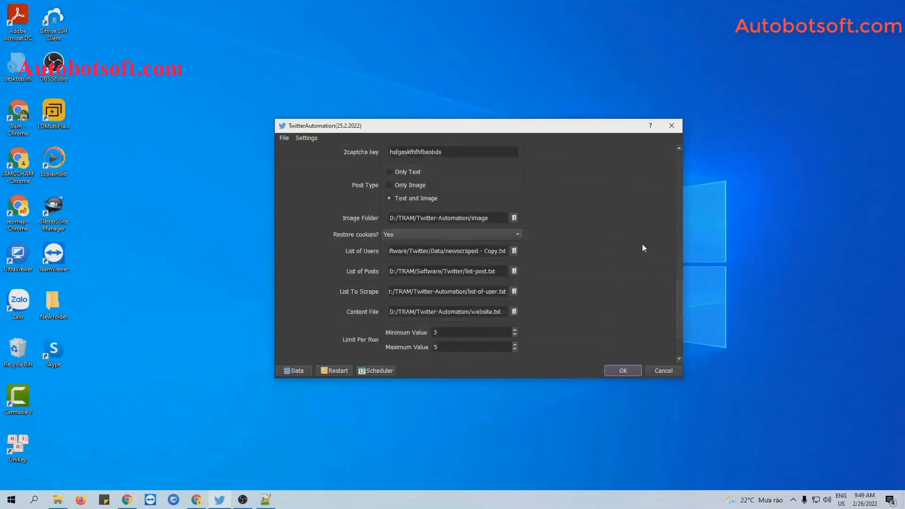
{"action": "scroll", "coordinate": [644, 248], "scroll_direction": "up", "scroll_amount": 1}
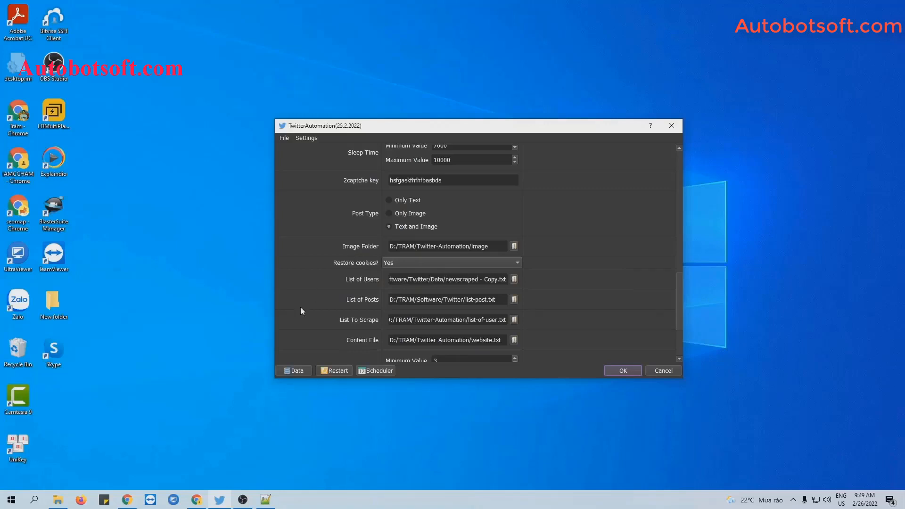
Step: Create an image folder in D:\TRAM\Twitter-Automation and paste the 14 jpg pictures into it
{"action": "left_click", "coordinate": [58, 500]}
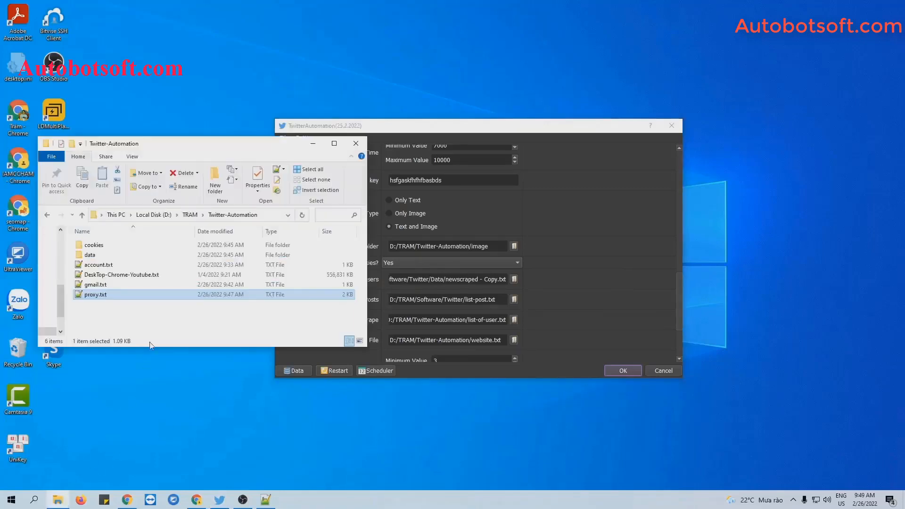
{"action": "right_click", "coordinate": [151, 322]}
{"action": "mouse_move", "coordinate": [177, 445]}
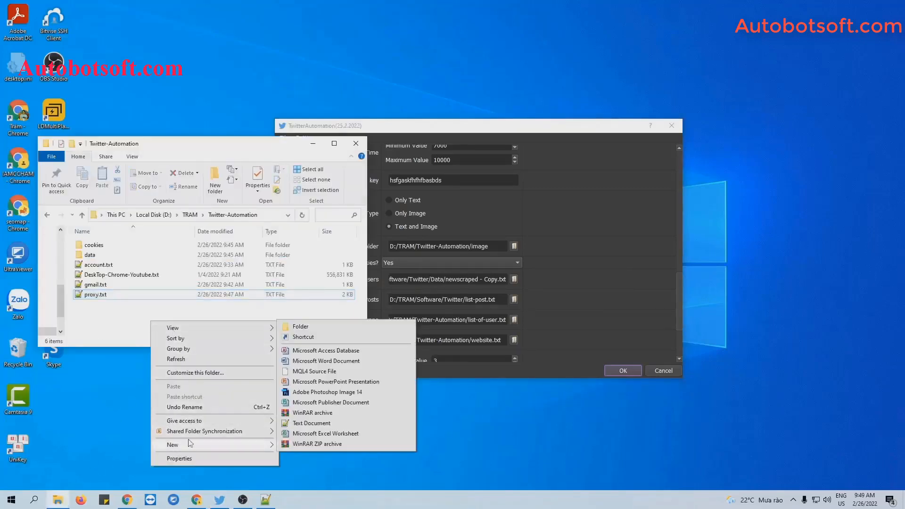
{"action": "left_click", "coordinate": [300, 328]}
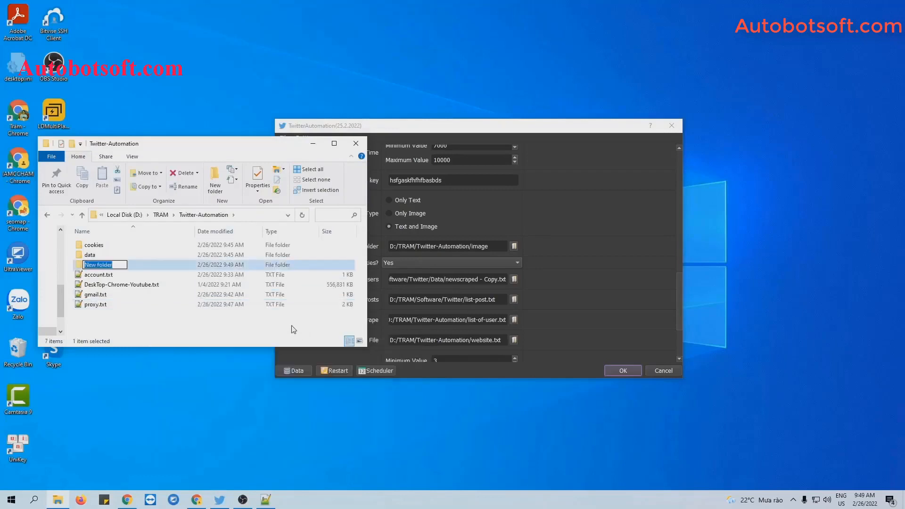
{"action": "type", "text": "image"}
{"action": "key", "text": "Return"}
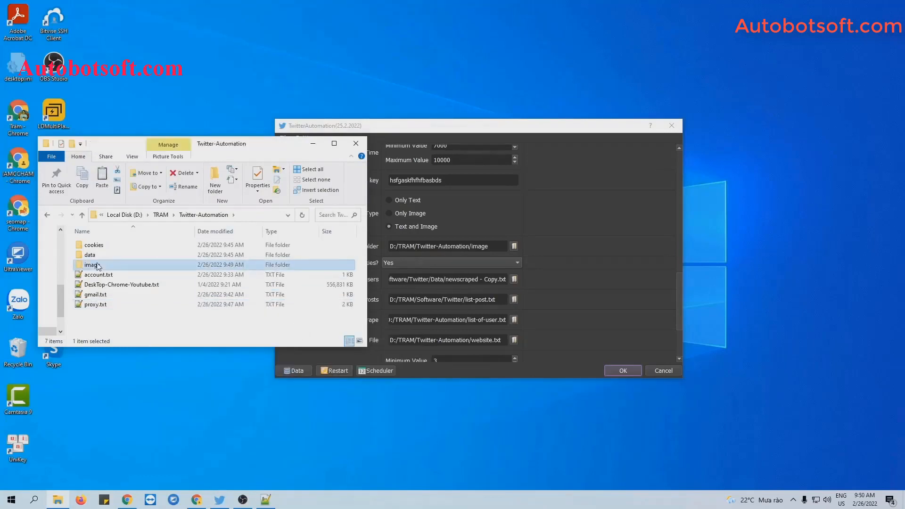
{"action": "double_click", "coordinate": [122, 264]}
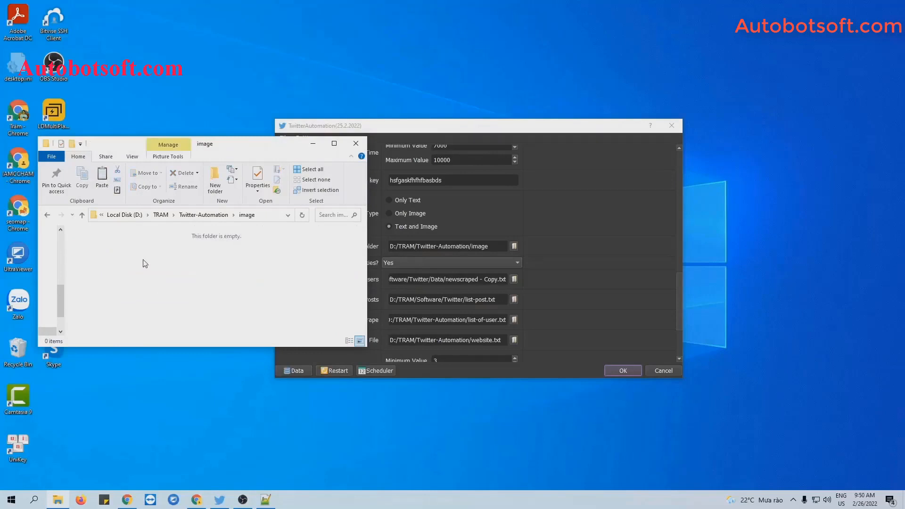
{"action": "key", "text": "ctrl+v"}
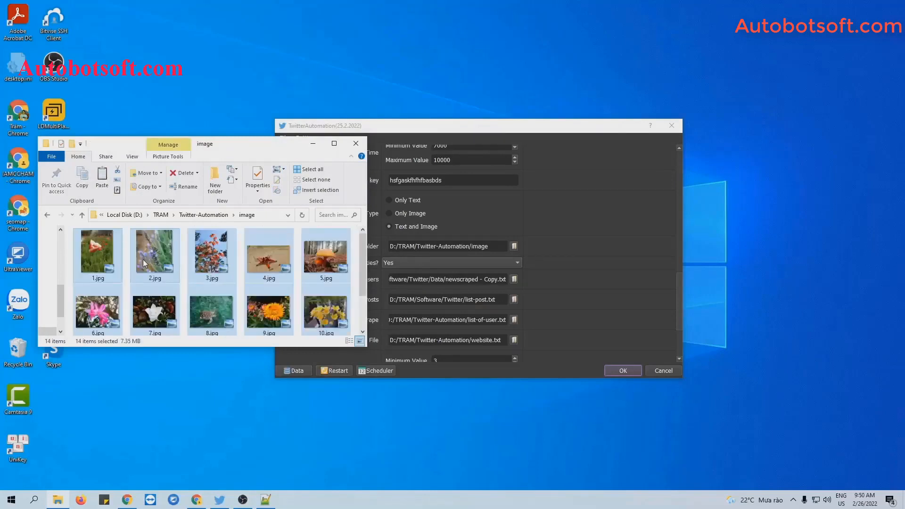
{"action": "left_click", "coordinate": [313, 144]}
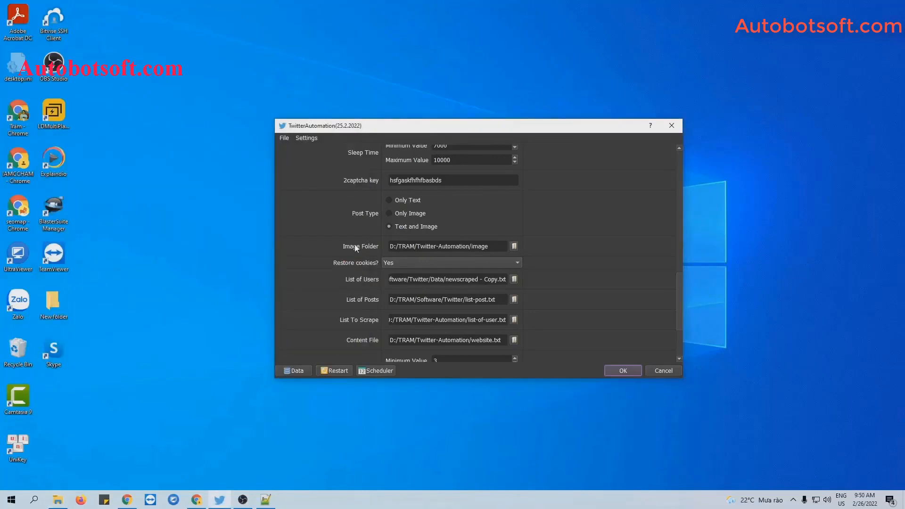
Step: Choose the new avatar image folder as the Image Folder and save the settings with OK
{"action": "left_click", "coordinate": [514, 245]}
{"action": "left_click", "coordinate": [375, 221]}
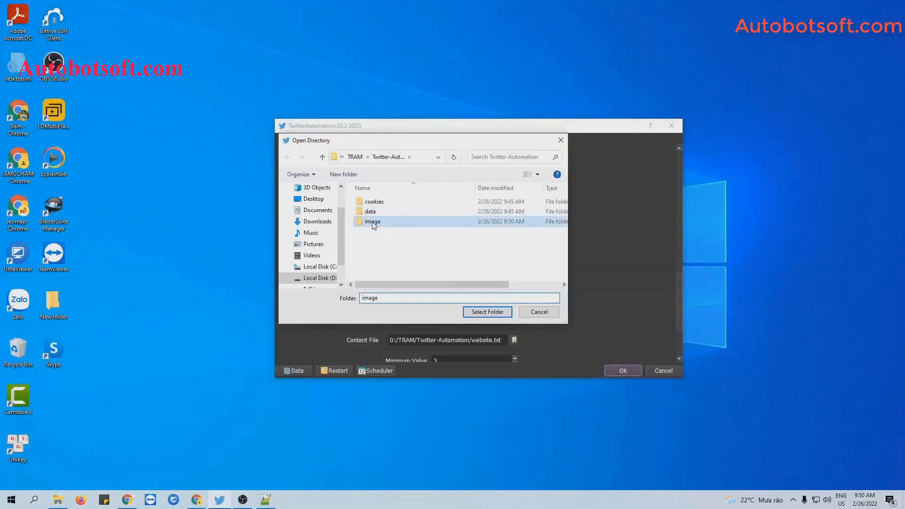
{"action": "left_click", "coordinate": [485, 312]}
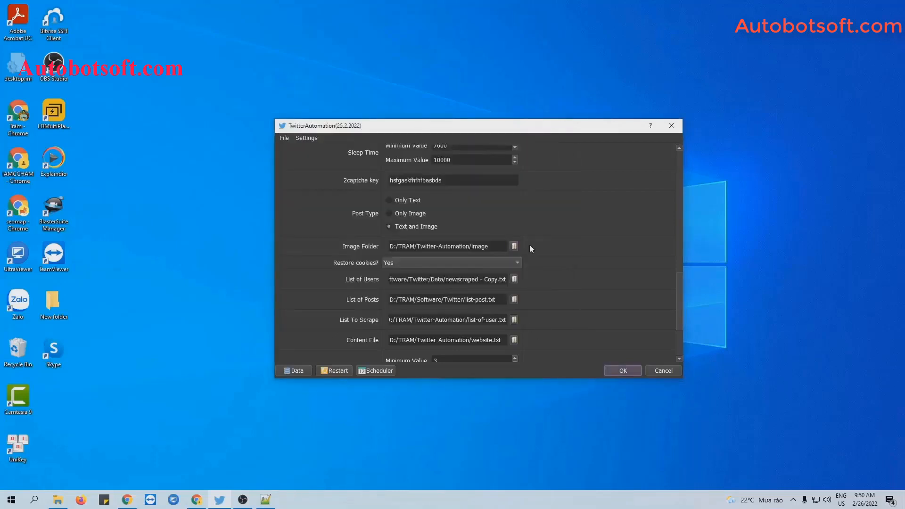
{"action": "left_click", "coordinate": [618, 371]}
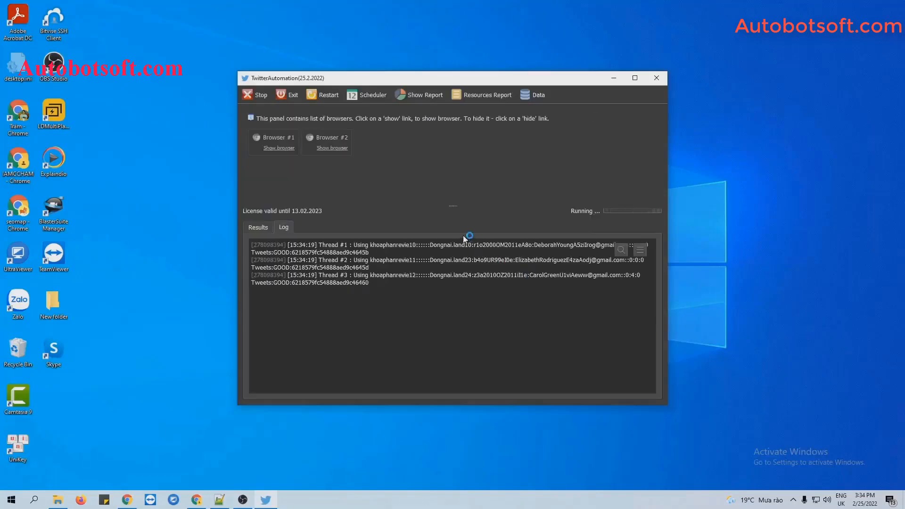
Step: Show the browser windows for Browser #1, #2 and #3
{"action": "left_click", "coordinate": [264, 146]}
{"action": "left_click", "coordinate": [586, 152]}
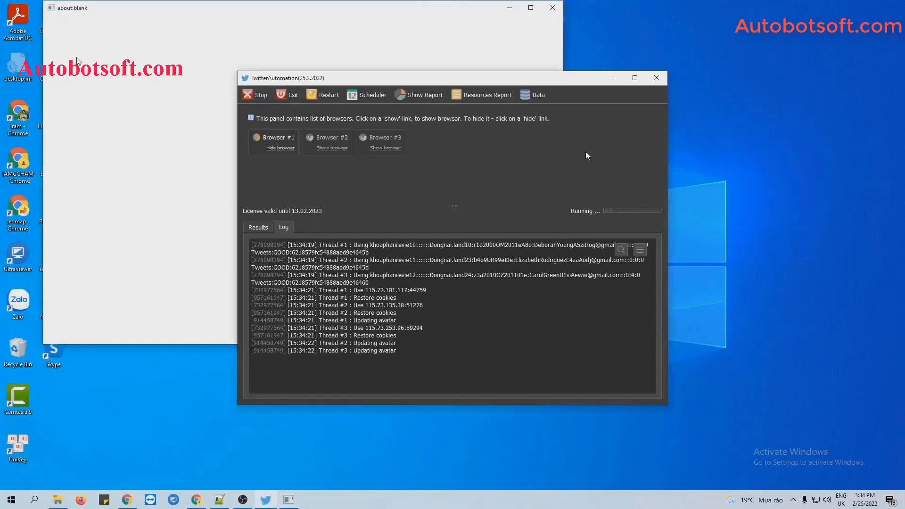
{"action": "left_click", "coordinate": [344, 147]}
{"action": "left_click", "coordinate": [558, 140]}
{"action": "left_click", "coordinate": [396, 149]}
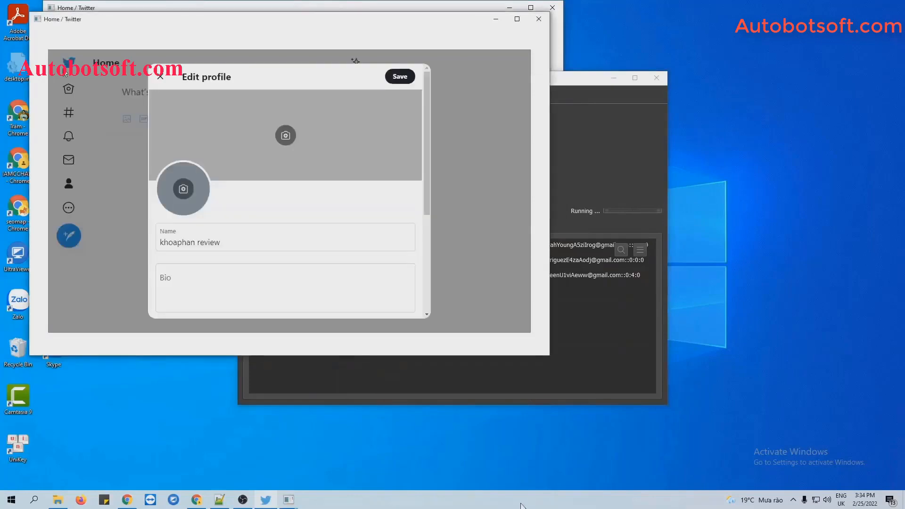
Step: Tile all windows side by side and widen the two right-hand Twitter windows
{"action": "right_click", "coordinate": [524, 501]}
{"action": "left_click", "coordinate": [578, 405]}
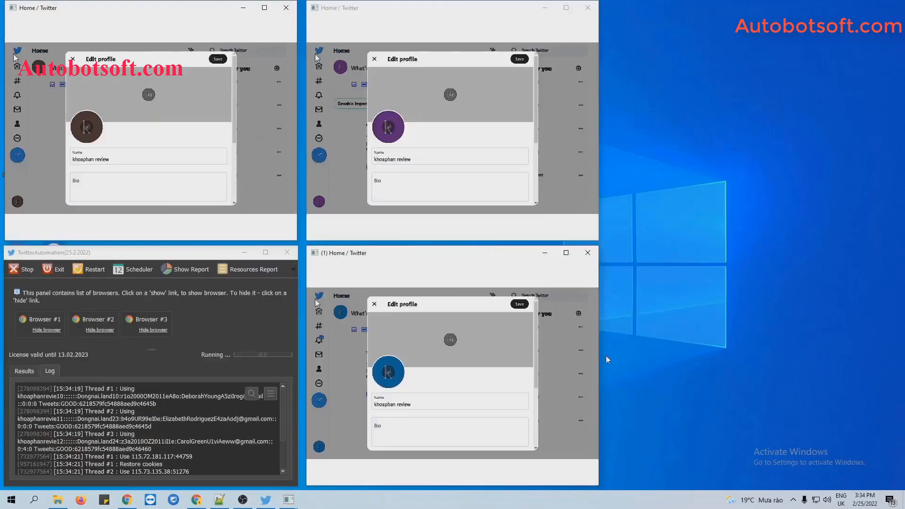
{"action": "left_click_drag", "start_coordinate": [820, 369], "coordinate": [862, 370]}
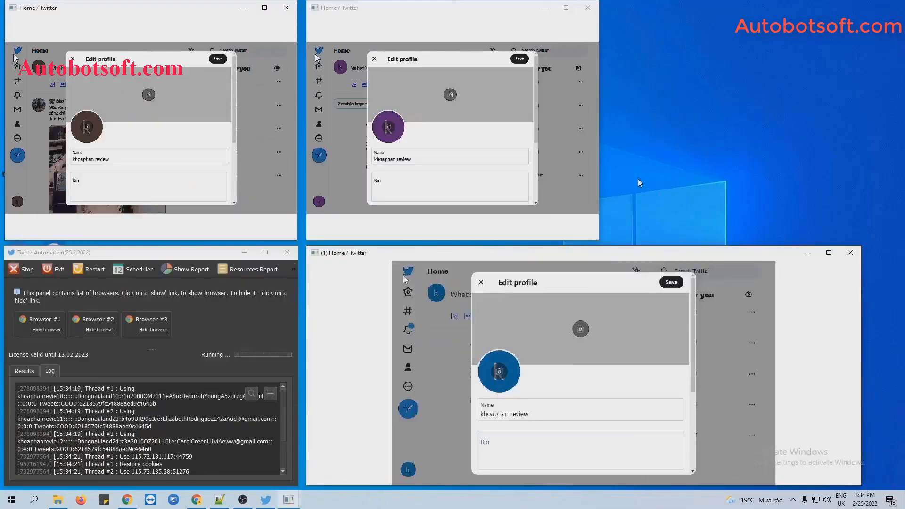
{"action": "left_click_drag", "start_coordinate": [599, 168], "coordinate": [859, 168]}
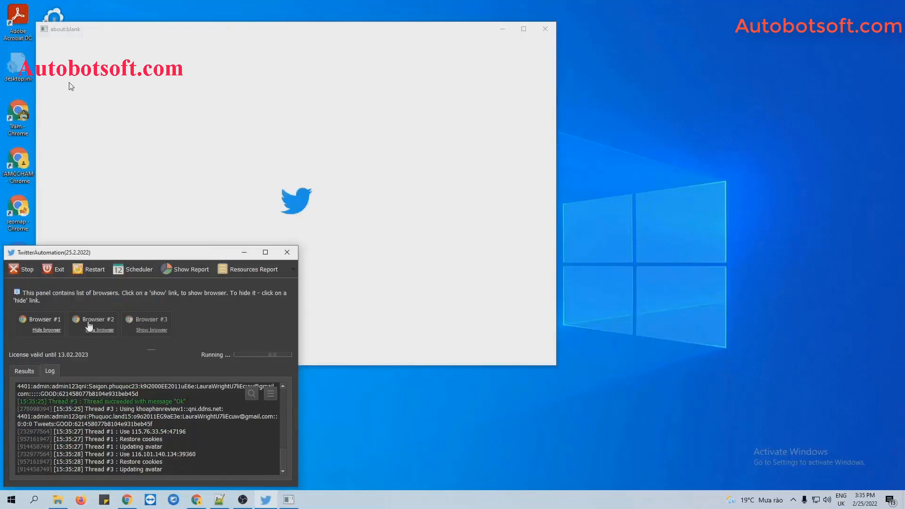
Step: Re-tile the browser windows side by side and widen the bottom-right and top-right ones
{"action": "right_click", "coordinate": [498, 500]}
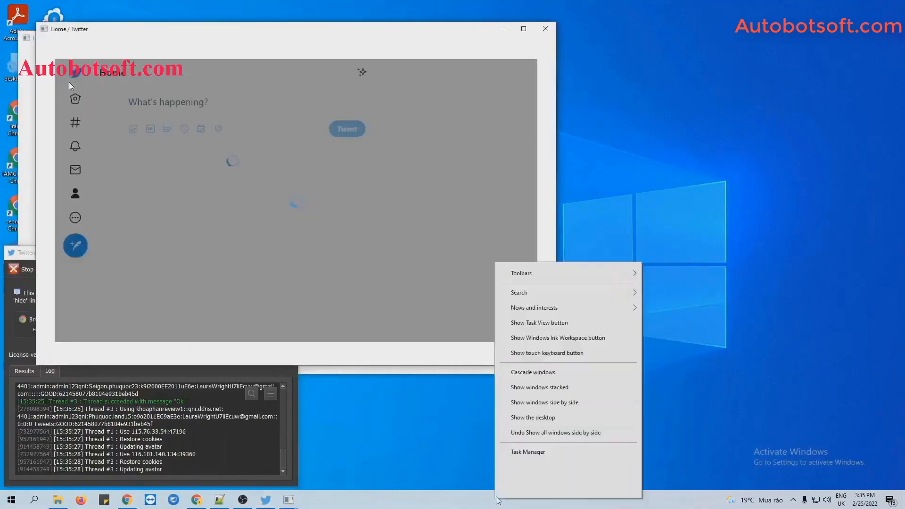
{"action": "left_click", "coordinate": [576, 402]}
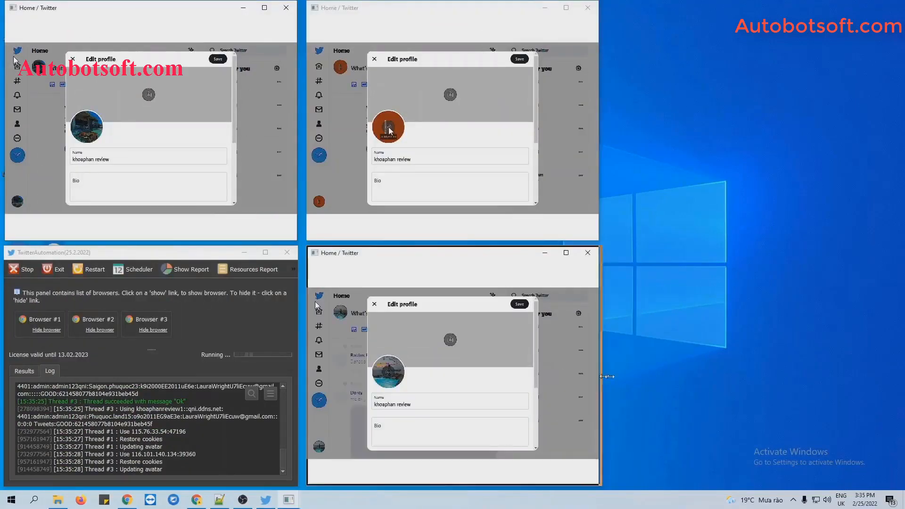
{"action": "left_click_drag", "start_coordinate": [607, 377], "coordinate": [880, 376]}
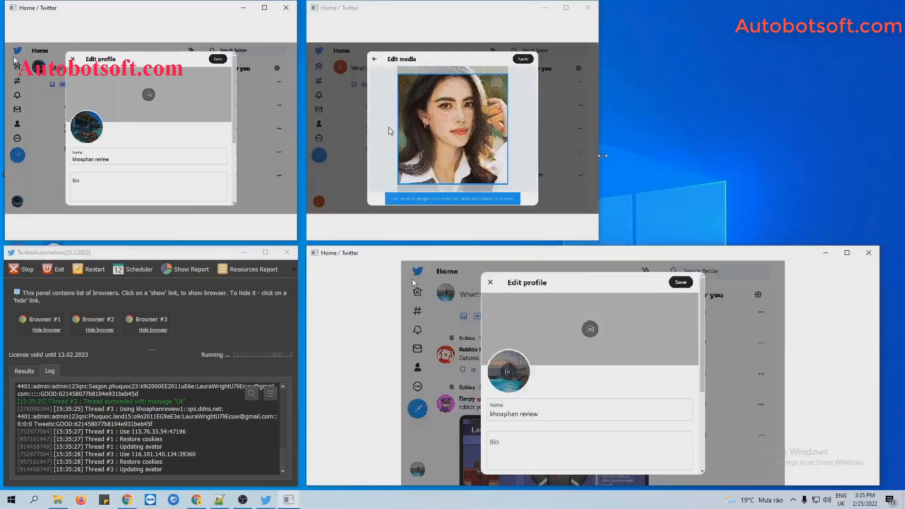
{"action": "left_click_drag", "start_coordinate": [602, 156], "coordinate": [875, 158]}
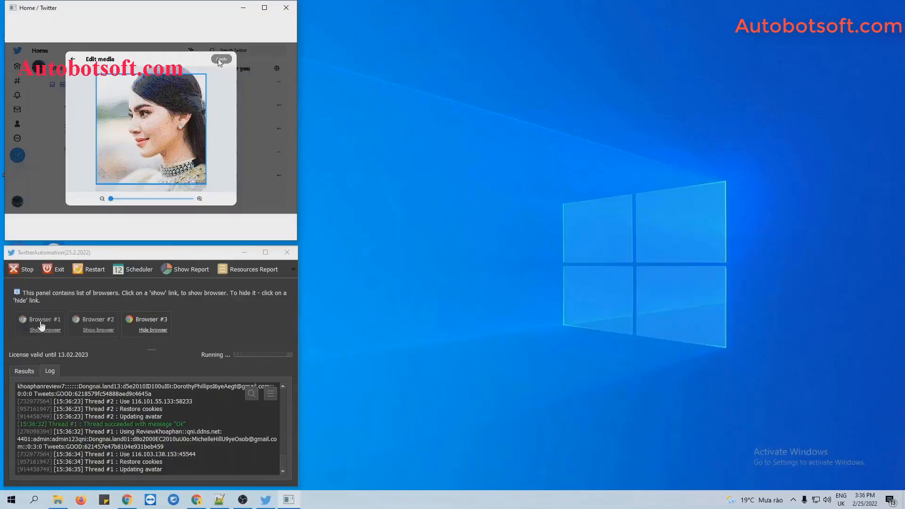
Step: Show the browser windows for Browser #1, #2 and #3 again
{"action": "left_click", "coordinate": [42, 329]}
{"action": "left_click", "coordinate": [90, 330]}
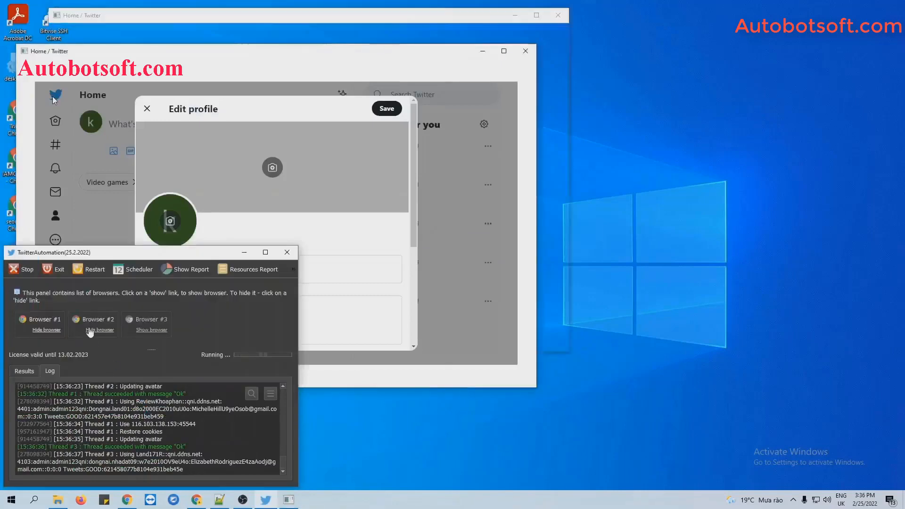
{"action": "left_click_drag", "start_coordinate": [130, 416], "coordinate": [133, 410]}
{"action": "left_click", "coordinate": [164, 329]}
Step: Tile the windows side by side, widen the right-hand Twitter windows, then refocus TwitterAutomation
{"action": "right_click", "coordinate": [461, 498]}
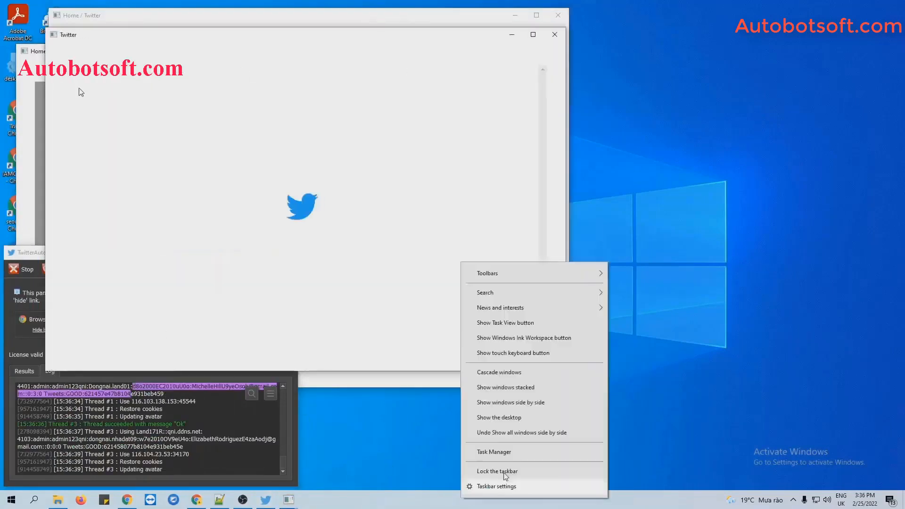
{"action": "left_click", "coordinate": [511, 402]}
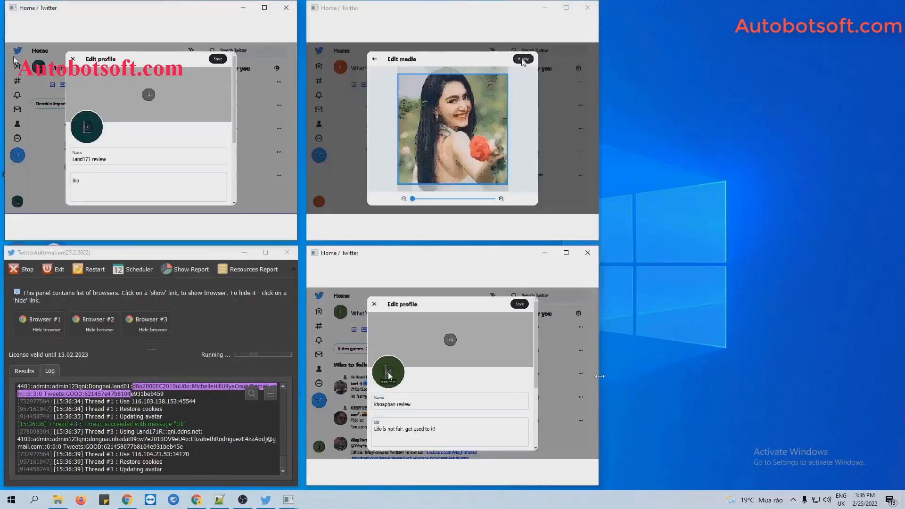
{"action": "left_click_drag", "start_coordinate": [600, 376], "coordinate": [875, 376]}
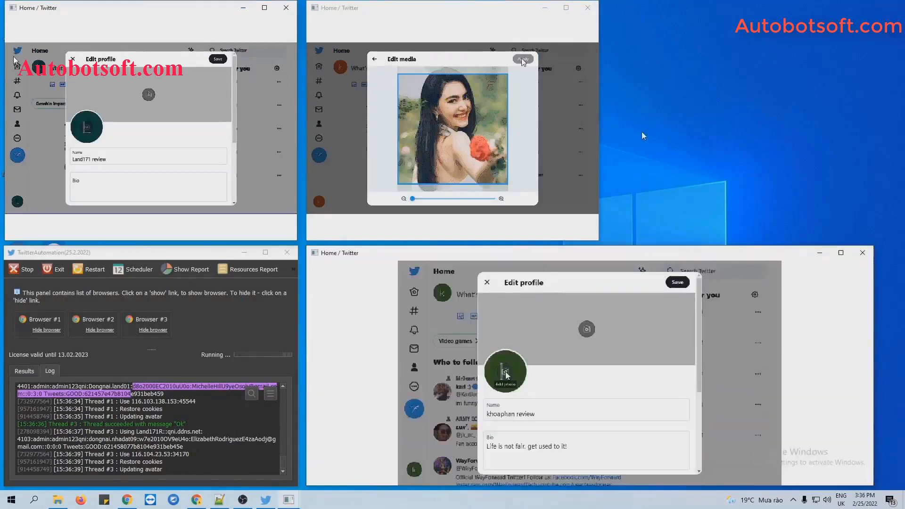
{"action": "left_click_drag", "start_coordinate": [599, 161], "coordinate": [859, 173]}
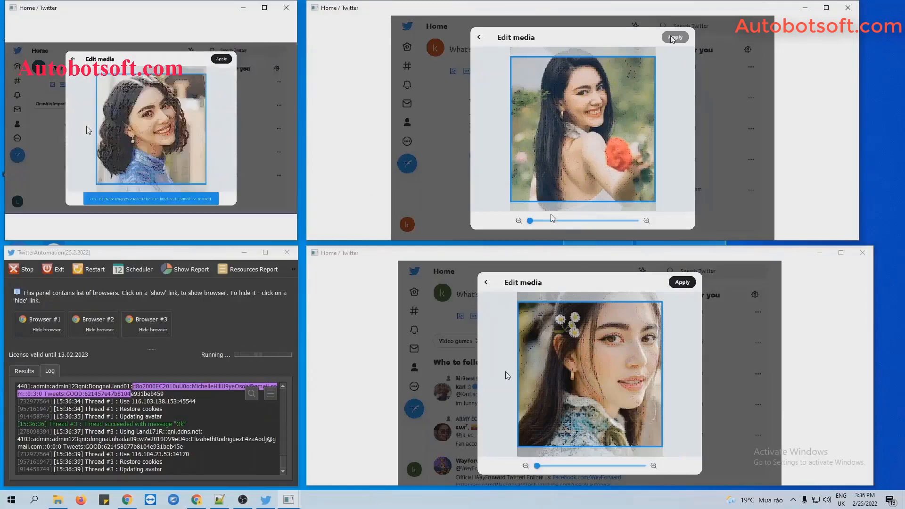
{"action": "left_click", "coordinate": [223, 413]}
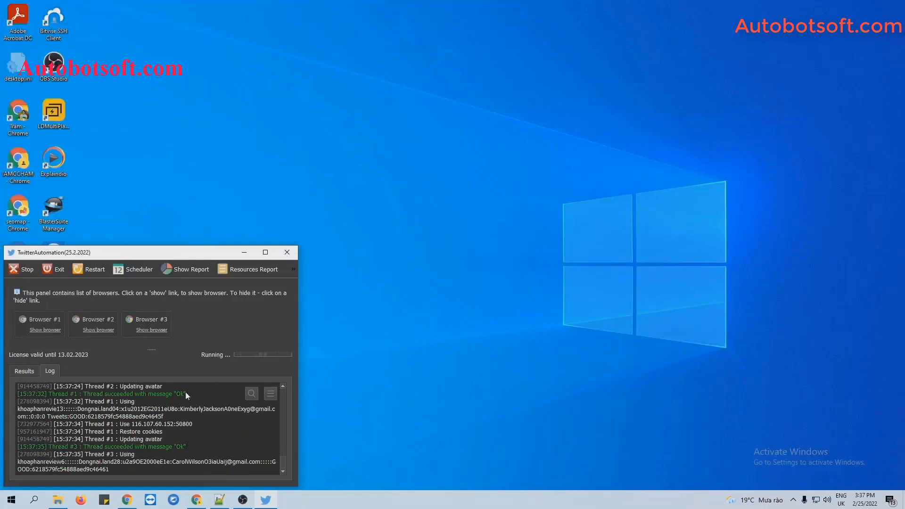
Step: Stop the avatar run, confirm, and dismiss the Script Report
{"action": "left_click", "coordinate": [21, 269]}
{"action": "left_click", "coordinate": [137, 384]}
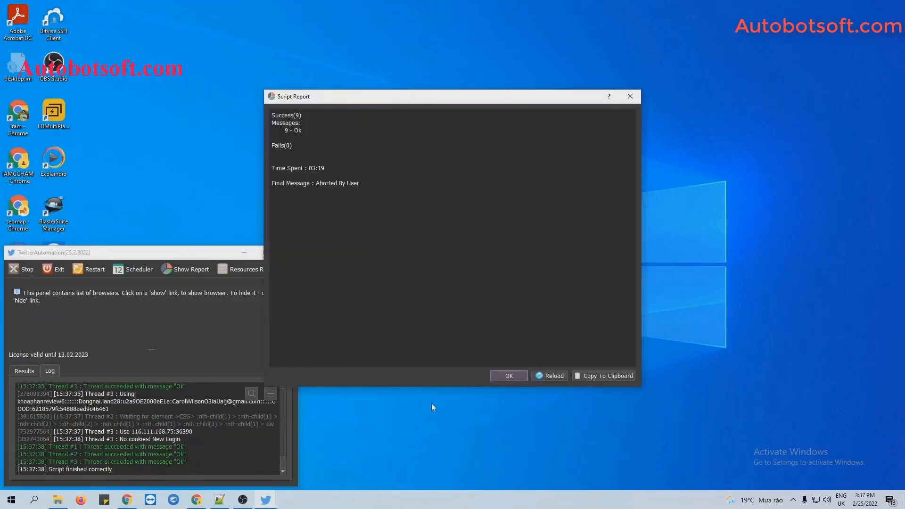
{"action": "left_click", "coordinate": [517, 373]}
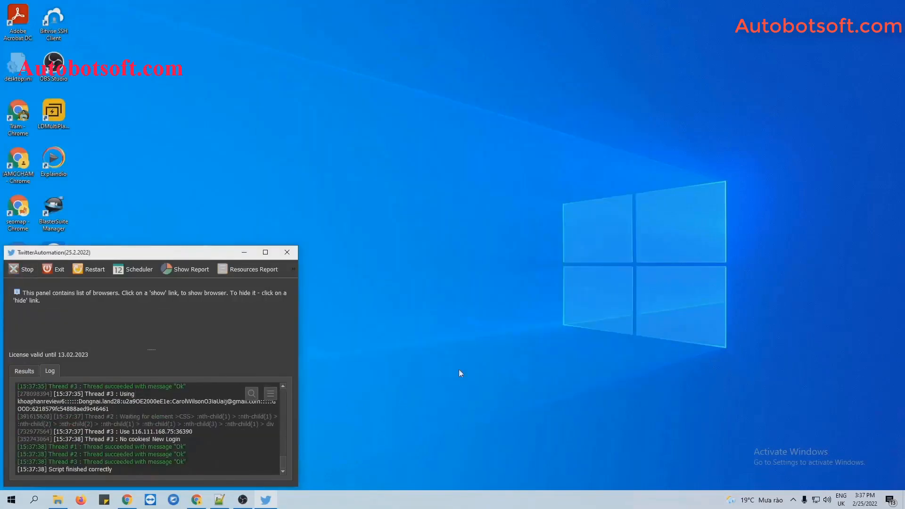
Step: Reopen the run settings with Restart and switch the action to Update Bio
{"action": "left_click", "coordinate": [84, 268]}
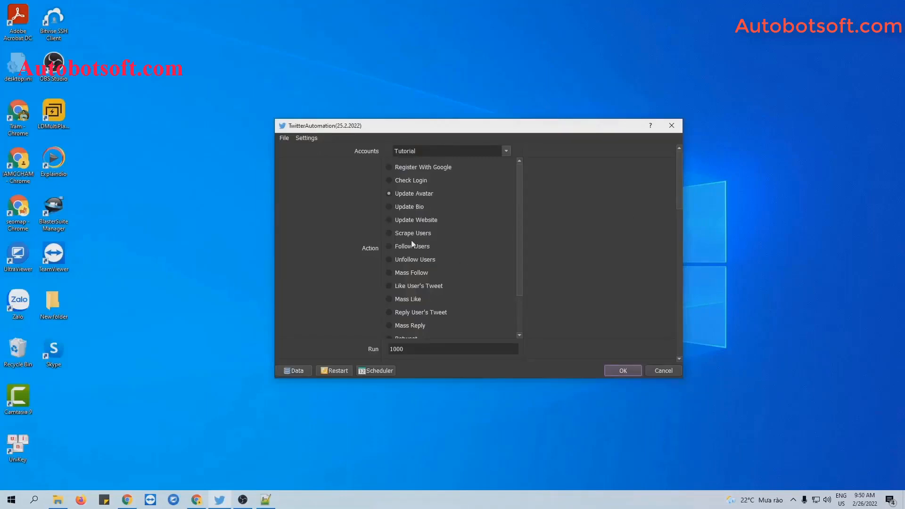
{"action": "left_click", "coordinate": [389, 208]}
{"action": "left_click_drag", "start_coordinate": [680, 188], "coordinate": [679, 313]}
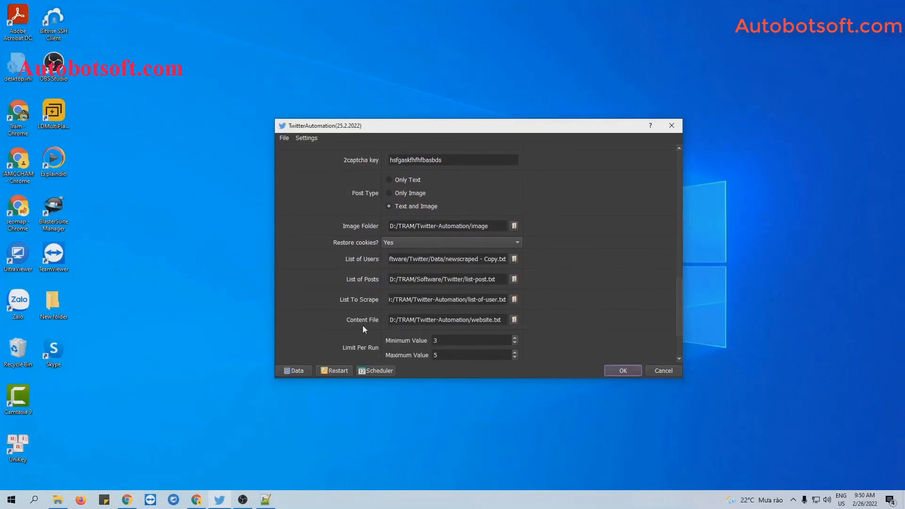
Step: Create a new text document named bio.txt in the Twitter-Automation folder
{"action": "left_click", "coordinate": [57, 500]}
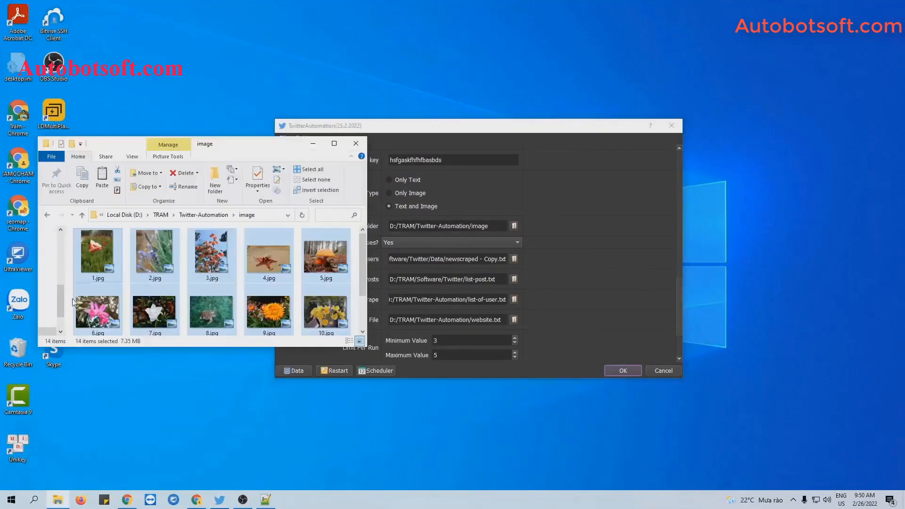
{"action": "left_click", "coordinate": [46, 216]}
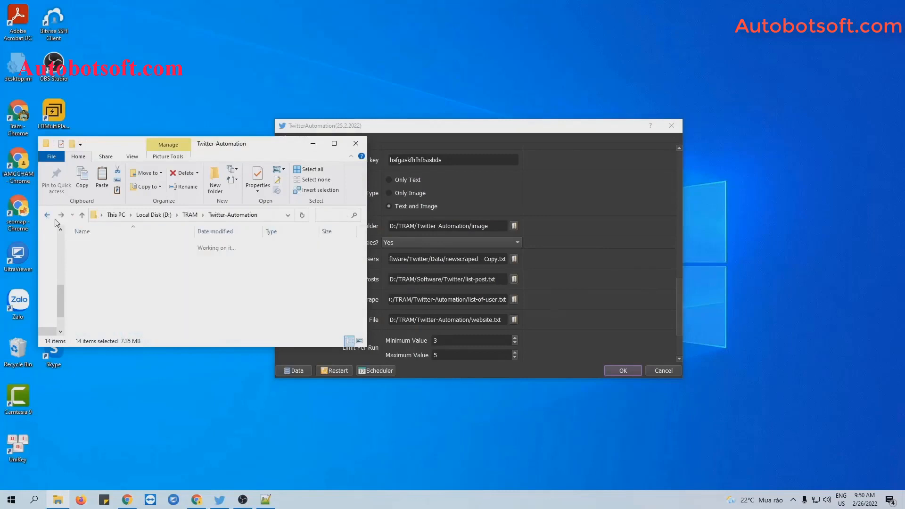
{"action": "right_click", "coordinate": [146, 316]}
{"action": "mouse_move", "coordinate": [170, 437]}
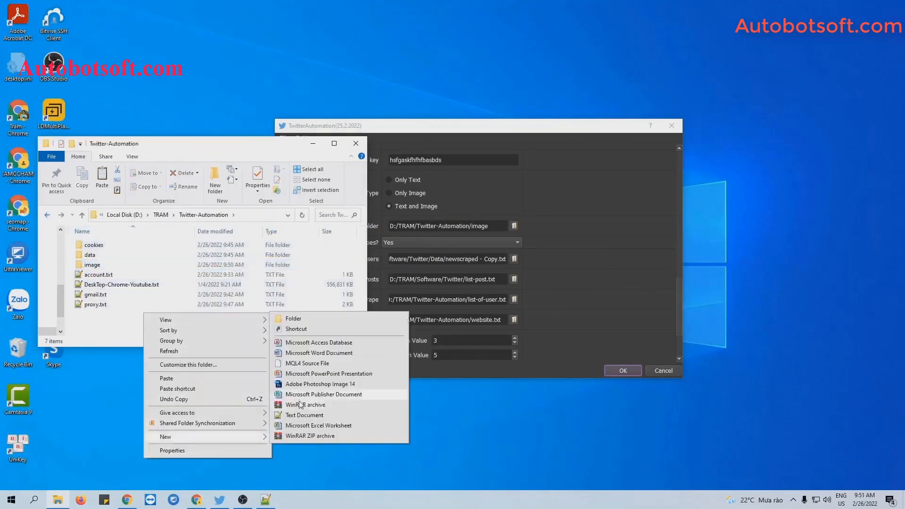
{"action": "left_click", "coordinate": [300, 417]}
{"action": "type", "text": "bio.txt"}
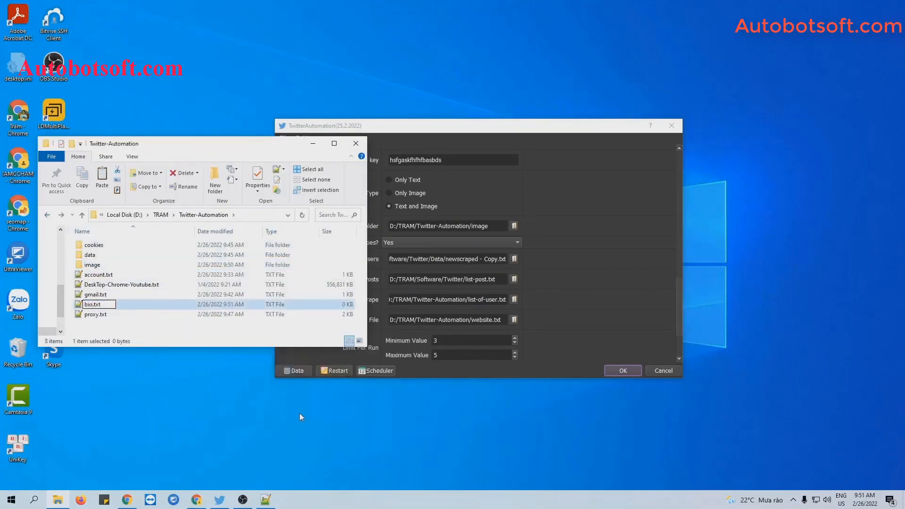
{"action": "key", "text": "Return"}
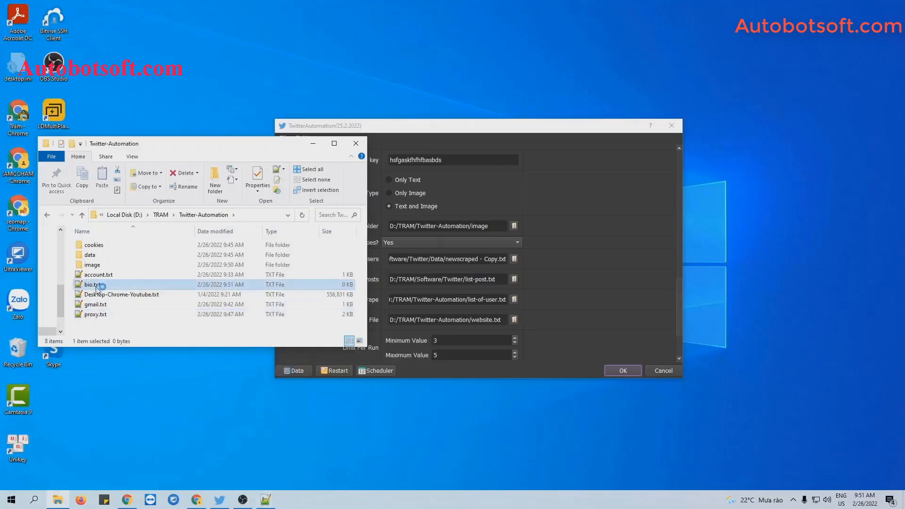
Step: Paste the 14 lines of quotes into bio.txt in Notepad++ and save it
{"action": "double_click", "coordinate": [93, 284]}
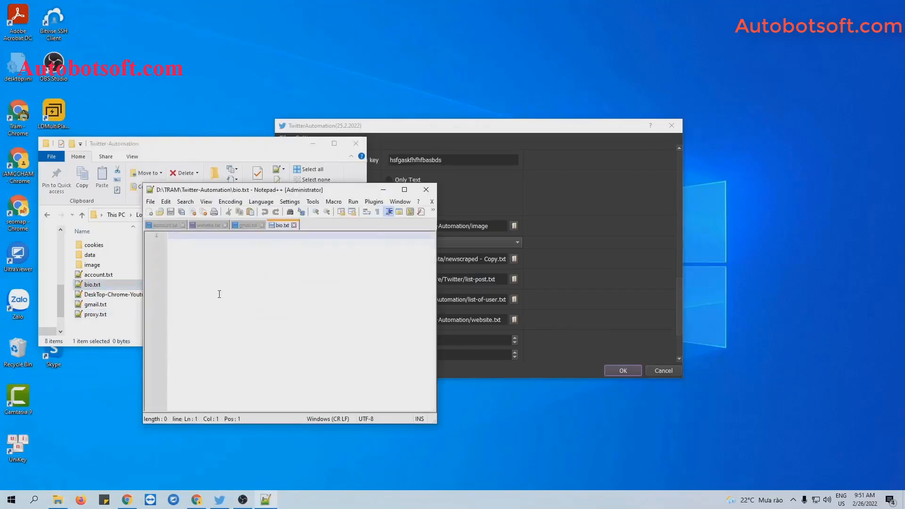
{"action": "key", "text": "ctrl+v"}
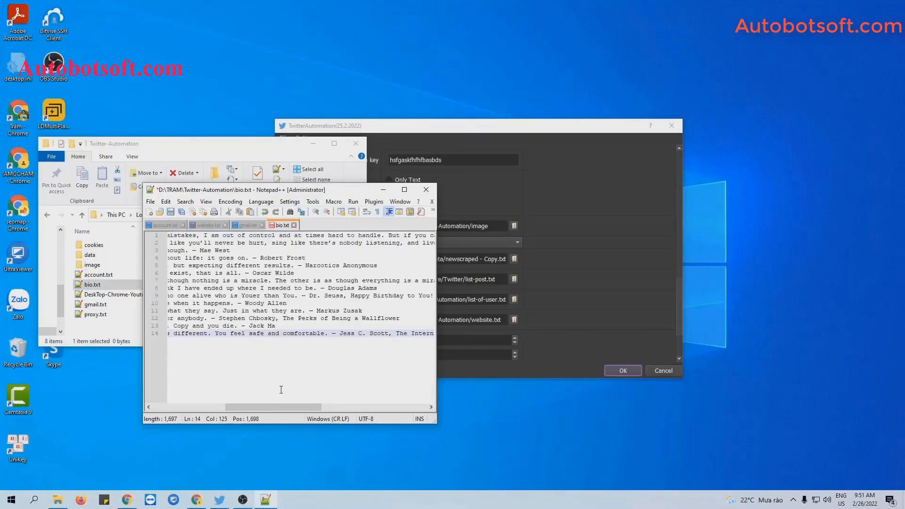
{"action": "left_click_drag", "start_coordinate": [264, 407], "coordinate": [193, 406]}
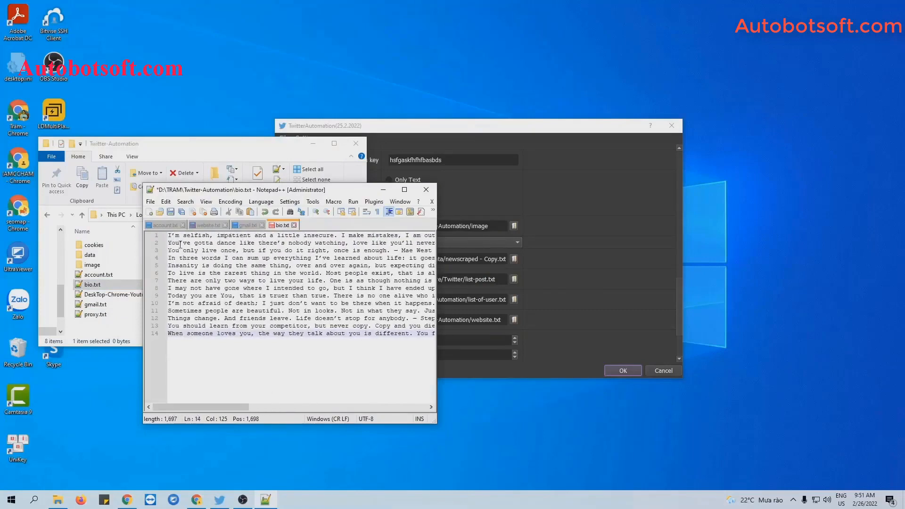
{"action": "left_click", "coordinate": [177, 335]}
{"action": "left_click", "coordinate": [172, 213]}
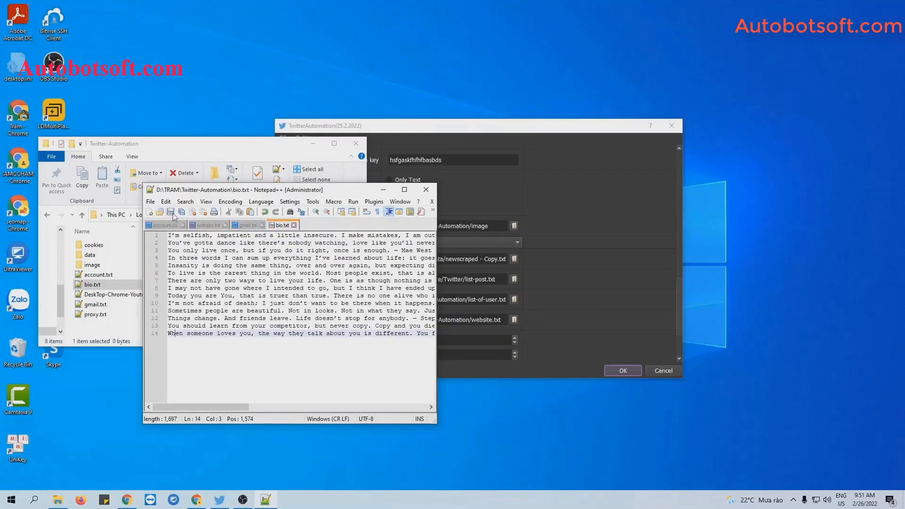
{"action": "left_click", "coordinate": [383, 189]}
Step: Set the Content File to D:/TRAM/Twitter-Automation/bio.txt and start the Update Bio run
{"action": "left_click", "coordinate": [312, 143]}
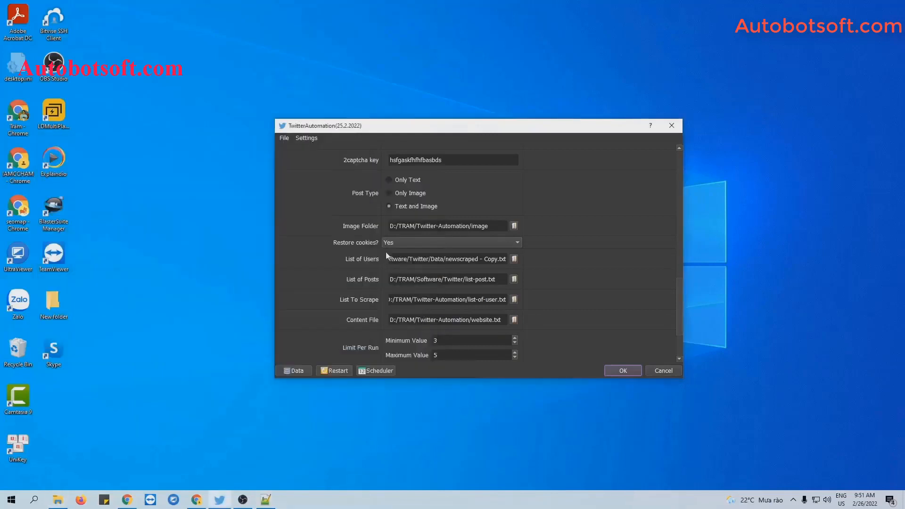
{"action": "left_click", "coordinate": [515, 320]}
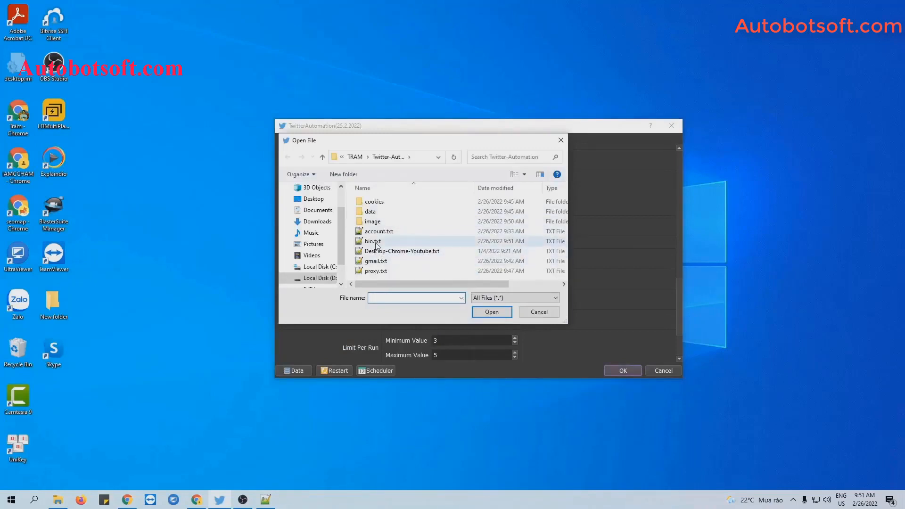
{"action": "left_click", "coordinate": [377, 244]}
{"action": "left_click", "coordinate": [492, 313]}
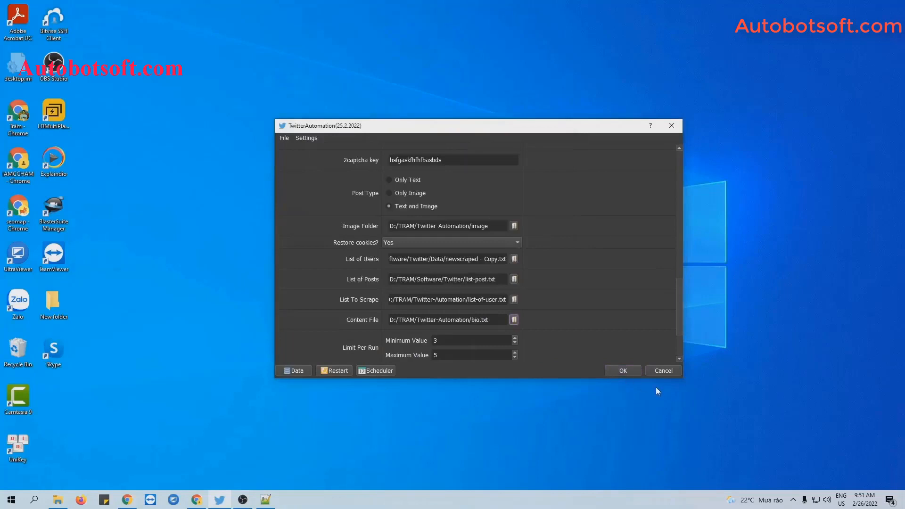
{"action": "left_click", "coordinate": [621, 371]}
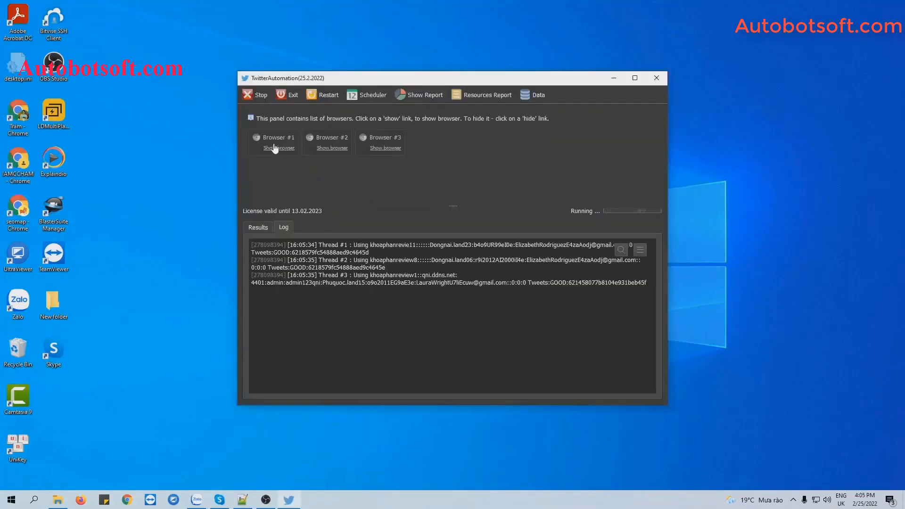
Step: Bring up the Browser #1, #2 and #3 windows and tile them side by side
{"action": "left_click", "coordinate": [274, 147]}
{"action": "left_click", "coordinate": [572, 144]}
{"action": "left_click", "coordinate": [329, 145]}
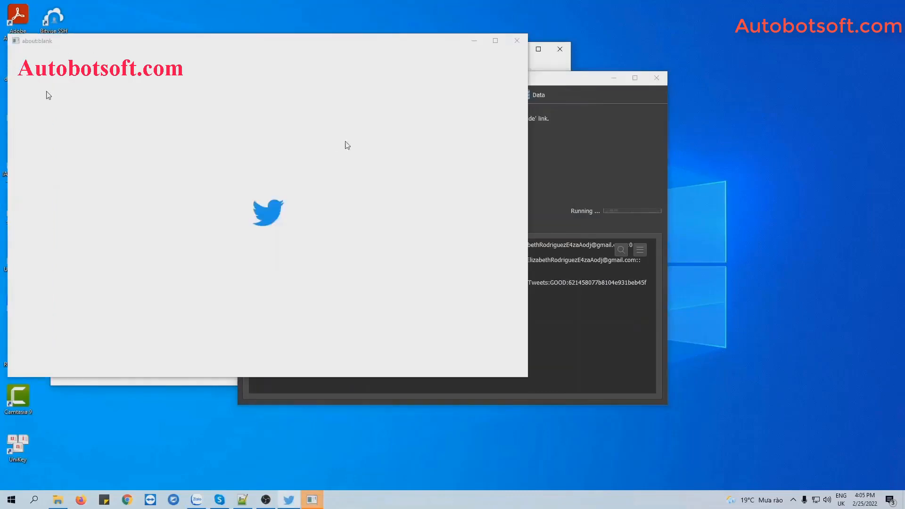
{"action": "left_click", "coordinate": [552, 148]}
{"action": "left_click", "coordinate": [384, 145]}
{"action": "right_click", "coordinate": [529, 500]}
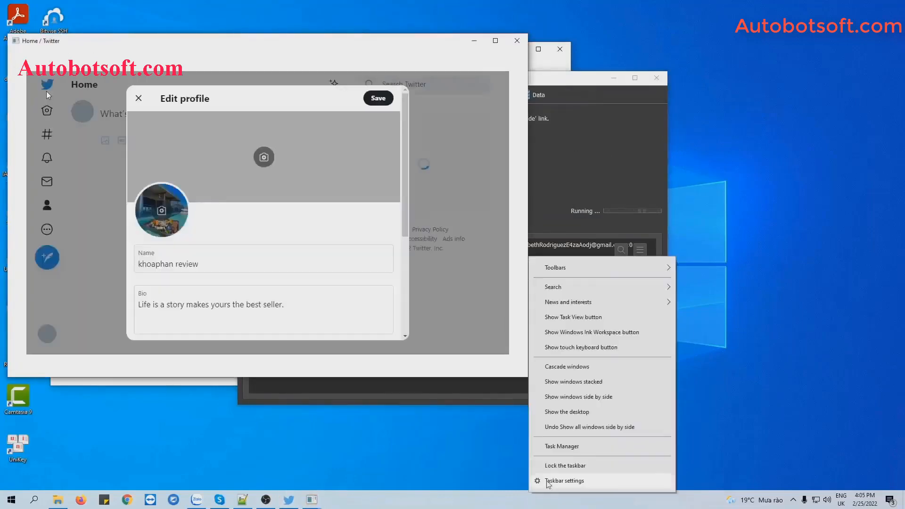
{"action": "left_click", "coordinate": [589, 399]}
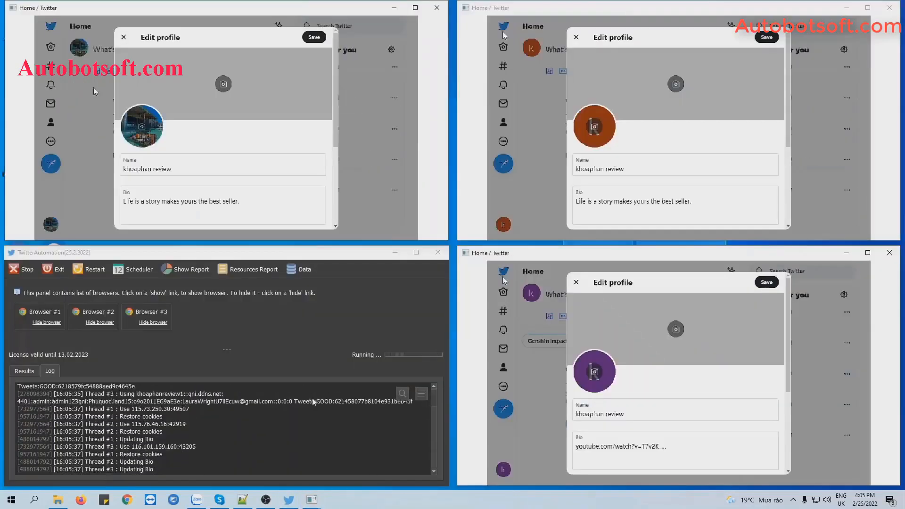
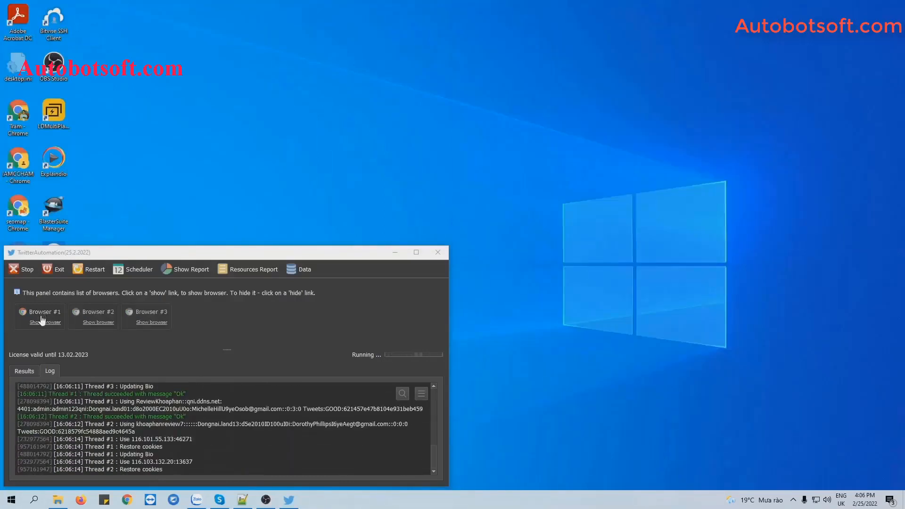
Step: Show the Browser #1, #2 and #3 Twitter windows and tile them side by side to watch the bios update
{"action": "left_click", "coordinate": [41, 321]}
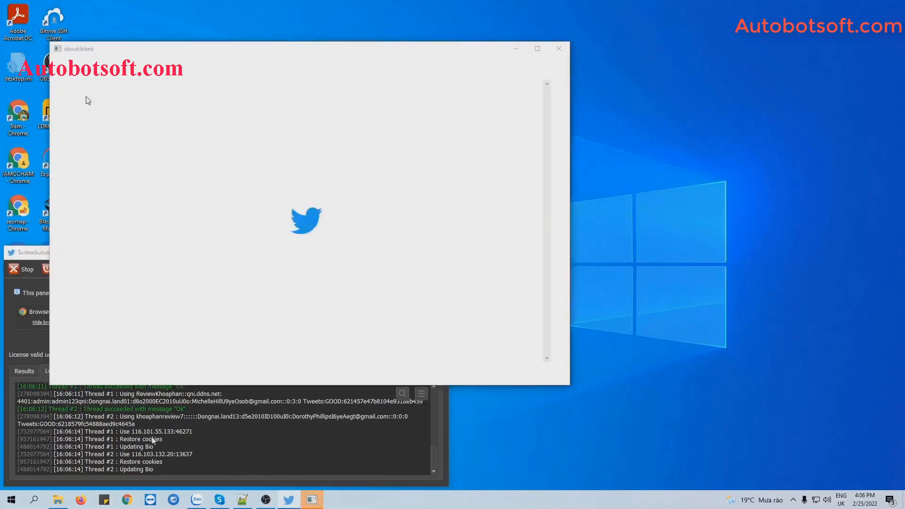
{"action": "left_click_drag", "start_coordinate": [158, 455], "coordinate": [157, 447]}
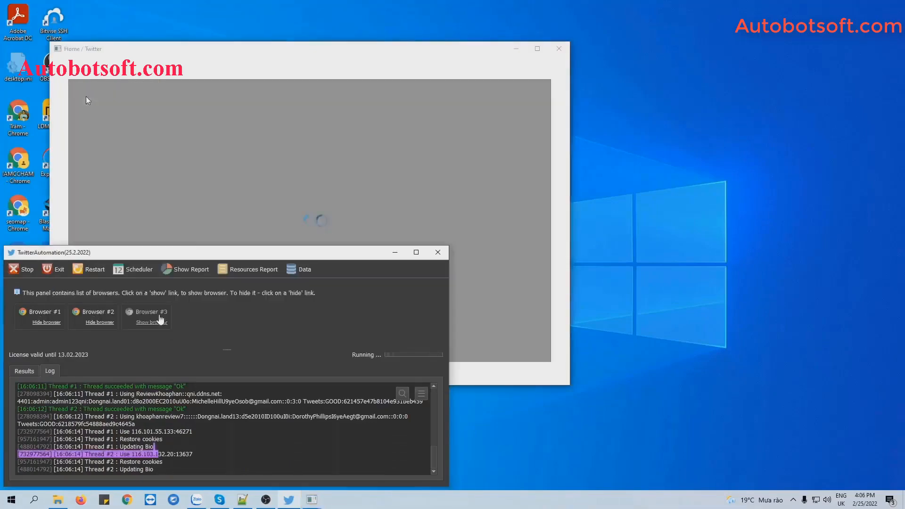
{"action": "left_click", "coordinate": [158, 320]}
{"action": "right_click", "coordinate": [423, 502]}
{"action": "left_click", "coordinate": [490, 406]}
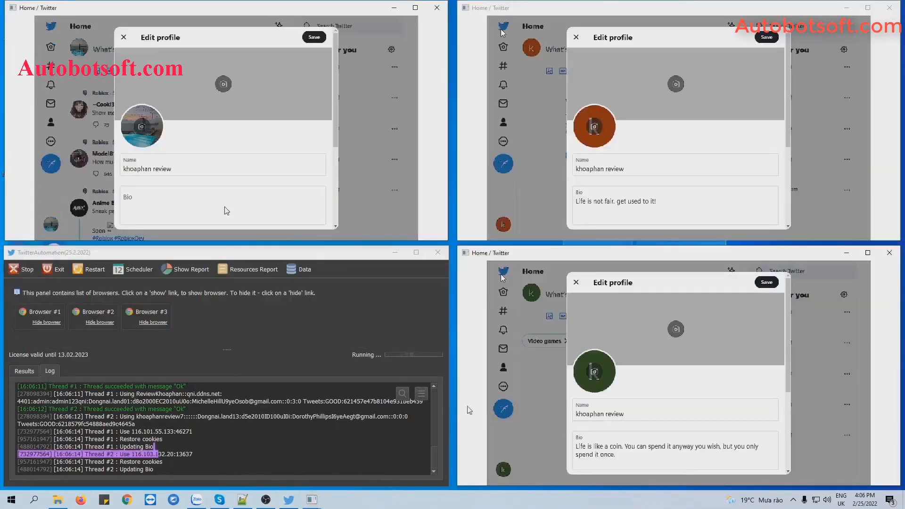
{"action": "left_click", "coordinate": [247, 437]}
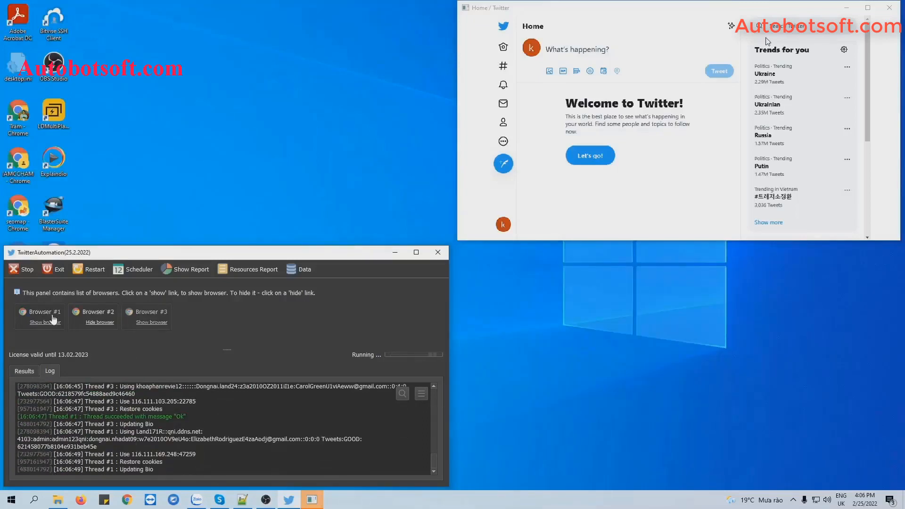
{"action": "left_click", "coordinate": [53, 322]}
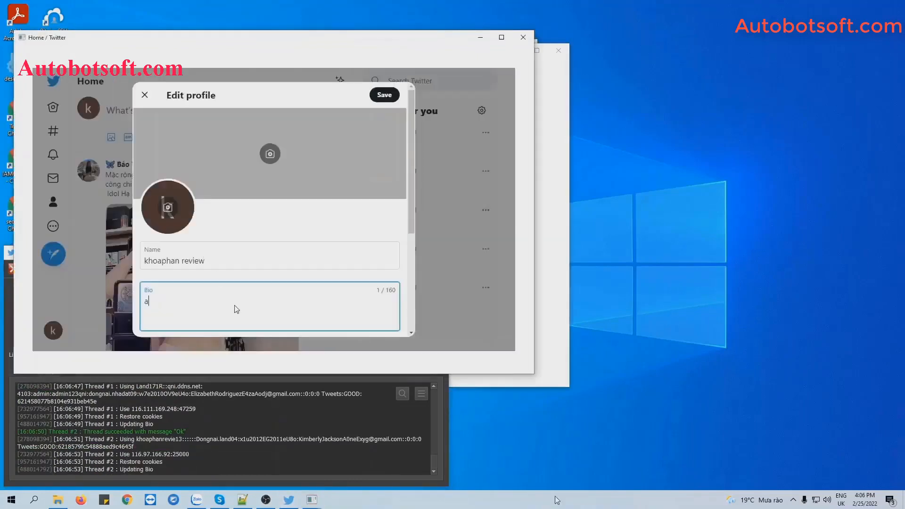
{"action": "right_click", "coordinate": [555, 502]}
{"action": "left_click", "coordinate": [604, 401]}
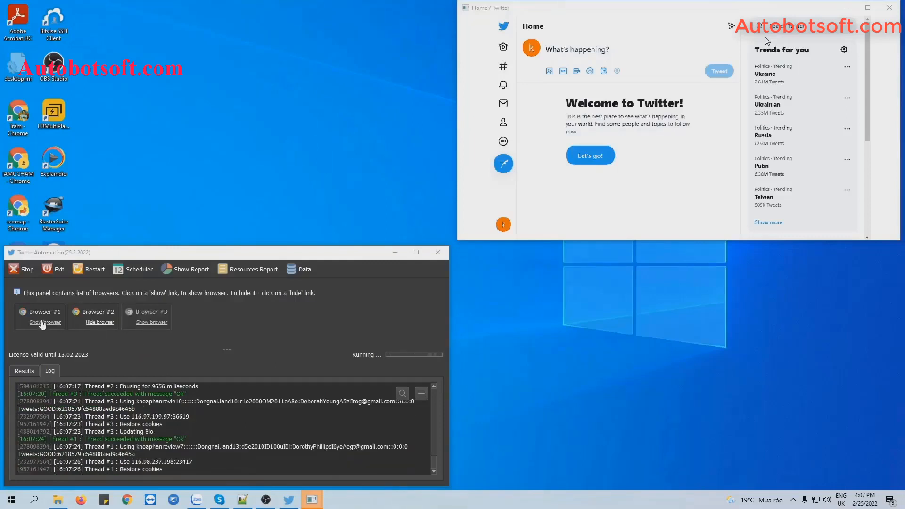
Step: Show the Browser #1, #2 and #3 Twitter windows and arrange the four windows in a 2x2 grid
{"action": "left_click", "coordinate": [42, 324]}
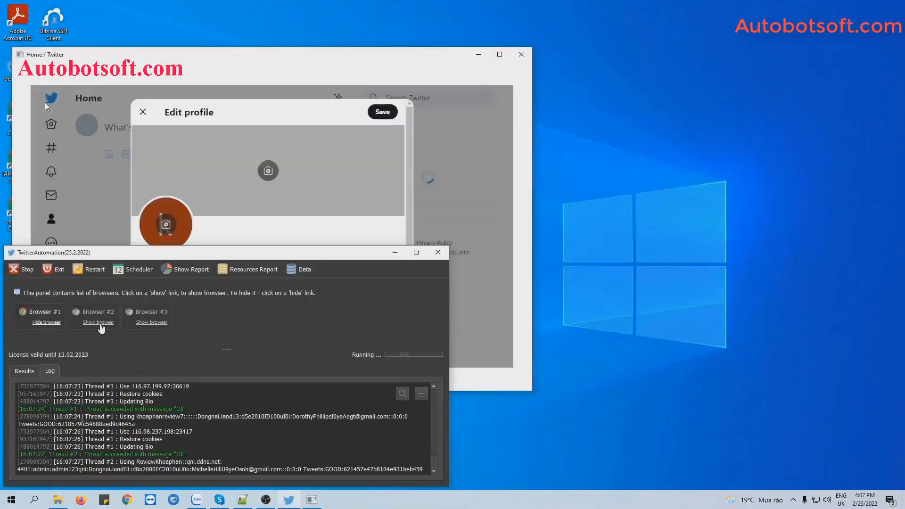
{"action": "left_click", "coordinate": [97, 324]}
{"action": "left_click", "coordinate": [207, 439]}
{"action": "left_click", "coordinate": [153, 322]}
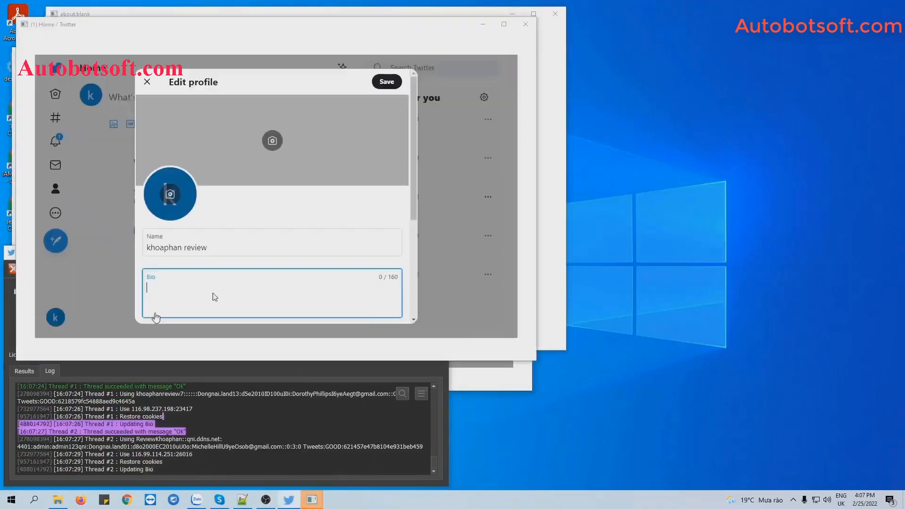
{"action": "right_click", "coordinate": [421, 499]}
{"action": "left_click", "coordinate": [471, 400]}
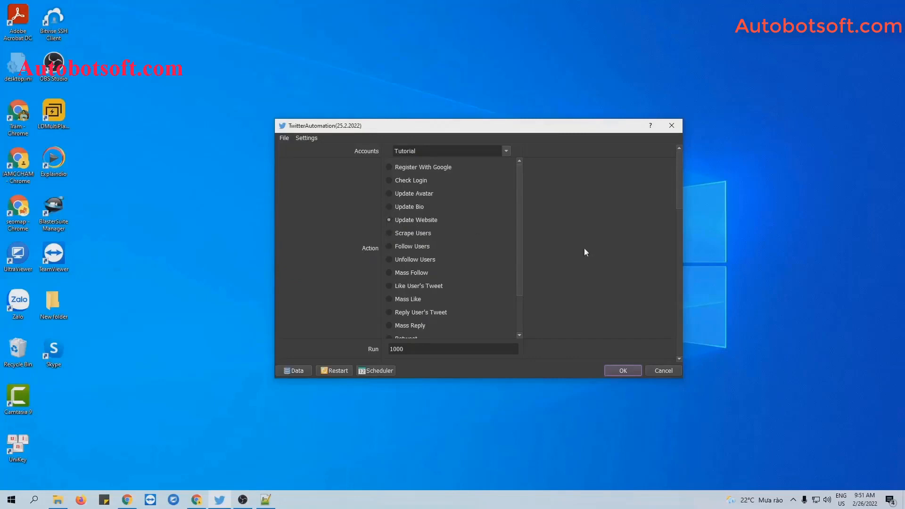
Step: Scroll the task settings down to Content File and bring up the Twitter-Automation folder in File Explorer
{"action": "scroll", "coordinate": [626, 256], "scroll_direction": "down", "scroll_amount": 10}
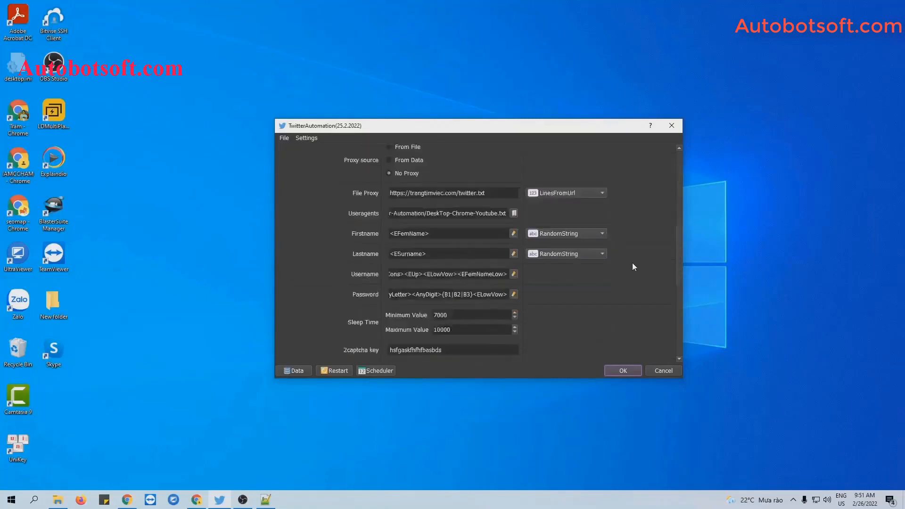
{"action": "scroll", "coordinate": [633, 263], "scroll_direction": "down", "scroll_amount": 6}
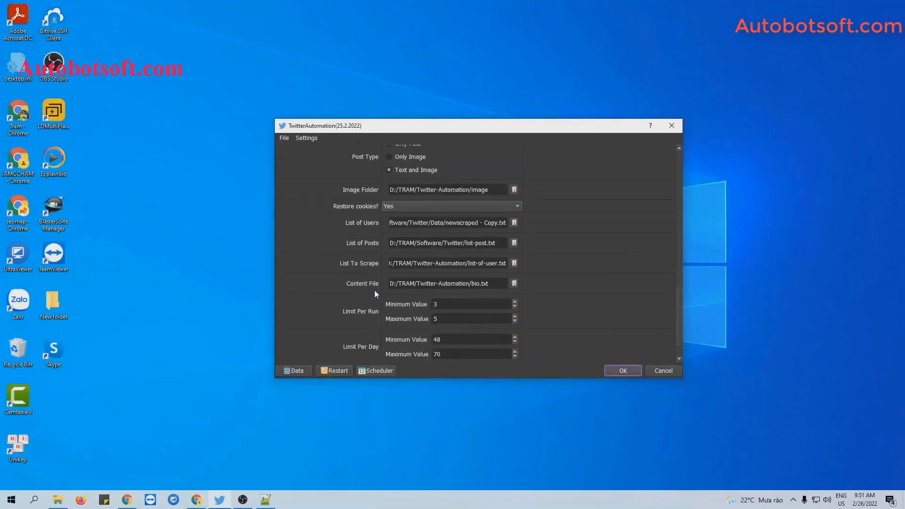
{"action": "left_click", "coordinate": [57, 500]}
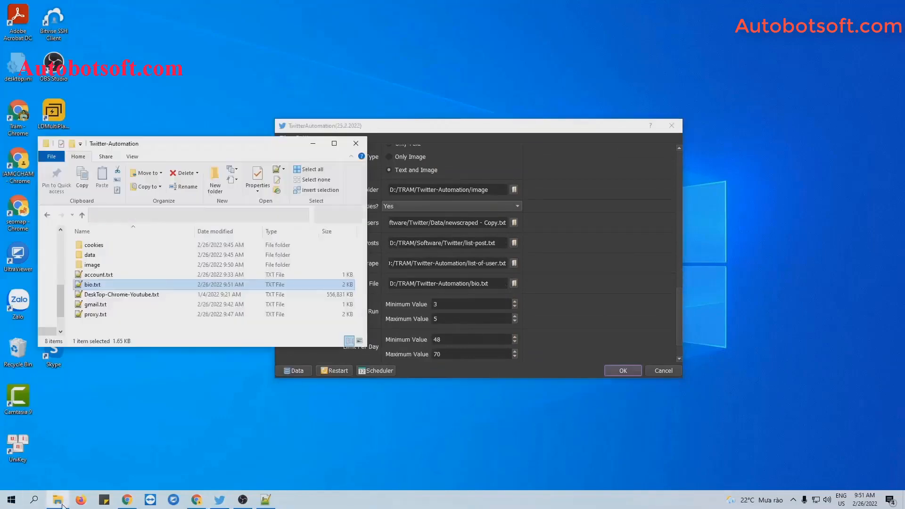
Step: Create a new text document named website.txt in the Twitter-Automation folder
{"action": "right_click", "coordinate": [164, 327]}
{"action": "mouse_move", "coordinate": [193, 451]}
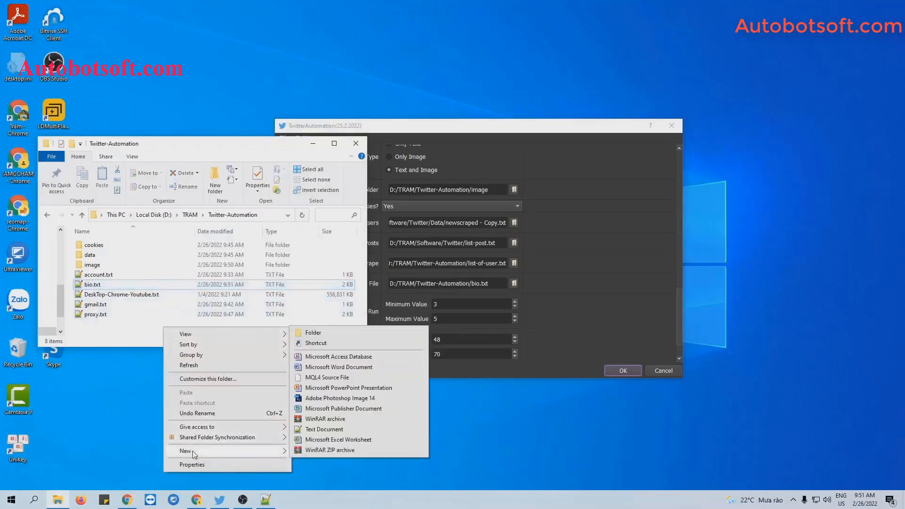
{"action": "left_click", "coordinate": [313, 431]}
{"action": "type", "text": "uebsite"}
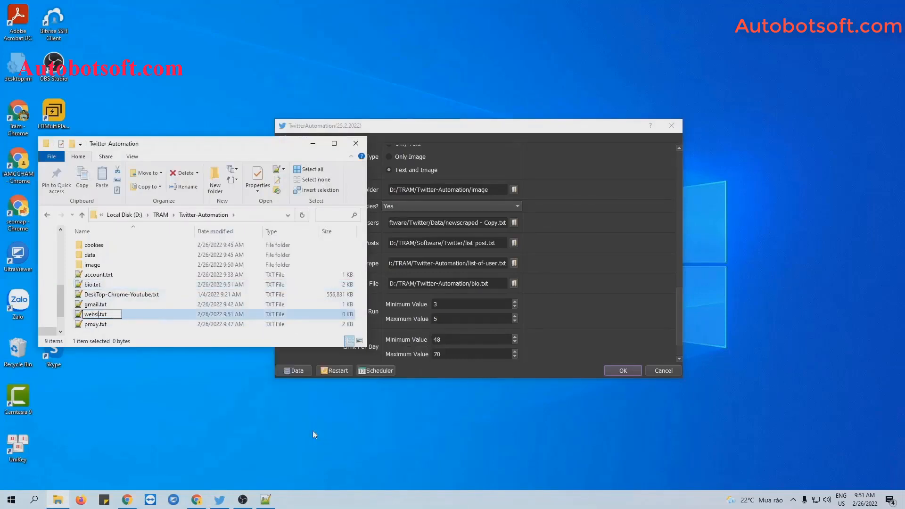
{"action": "key", "text": "Return"}
{"action": "key", "text": "Return"}
Step: Paste the ten YouTube URLs into website.txt, save it, and minimize Notepad++ and Explorer
{"action": "type", "text": "https://www.youtube.com/watch?v=T7v2K_VCt5c https://www.youtube.com/watch?v=KMjictA8sQo https://www.youtube.com/watch?v=T7v2K_VCt5c https://www.youtube.com/watch?v=6o53R4ZcTiY https://www.youtube.com/watch?v=V3IL0_bodss https://www.youtube.com/watch?v=6o53R4ZcTiY https://www.youtube.com/watch?v=V3IL0_bodss https://www.youtube.com/watch?v=6o53R4ZcTiY https://www.youtube.com/watch?v=6o53R4ZcTiY https://www.youtube.com/watch?v=V3IL0_bodss"}
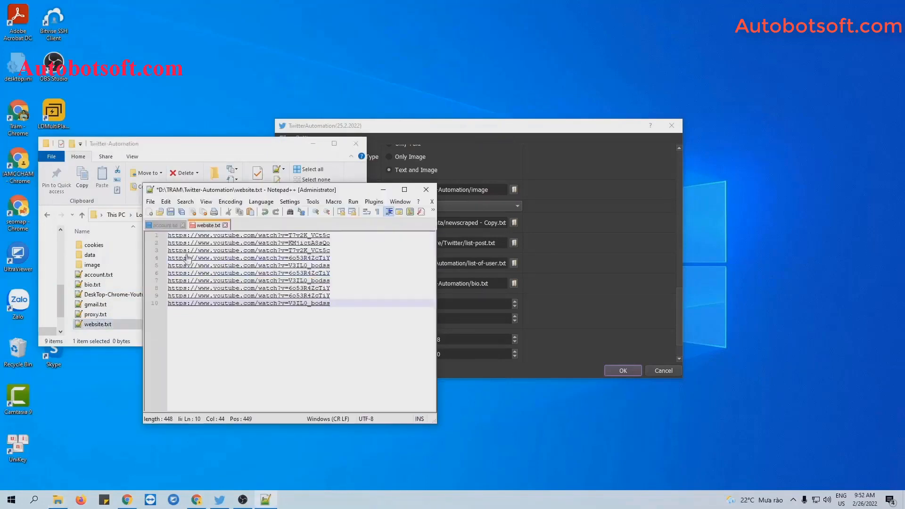
{"action": "left_click", "coordinate": [170, 212]}
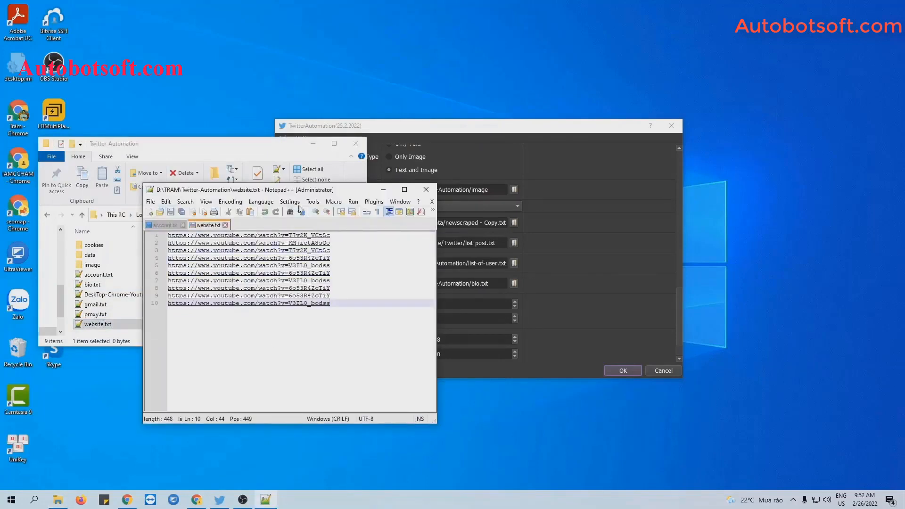
{"action": "left_click", "coordinate": [383, 189]}
{"action": "left_click", "coordinate": [313, 143]}
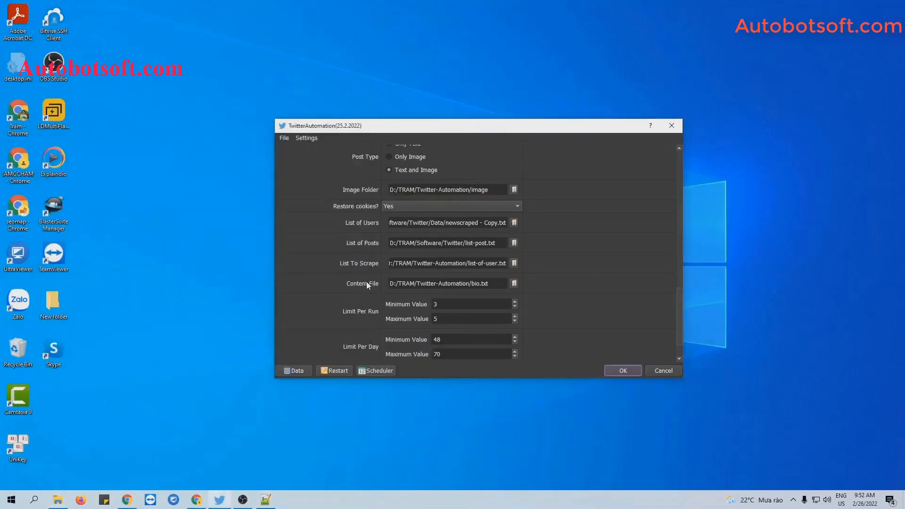
Step: Set the Content File to D:/TRAM/Twitter-Automation/website.txt and start the Update Website run
{"action": "left_click", "coordinate": [514, 284]}
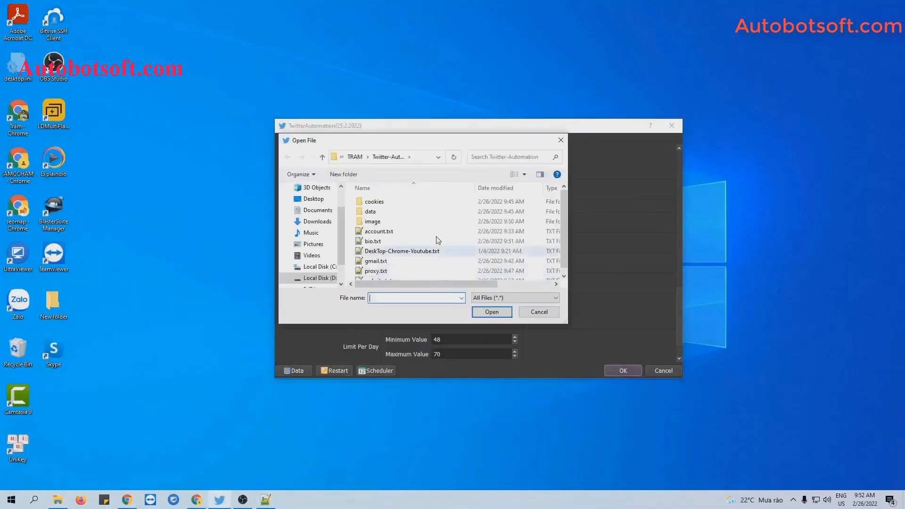
{"action": "left_click", "coordinate": [379, 275]}
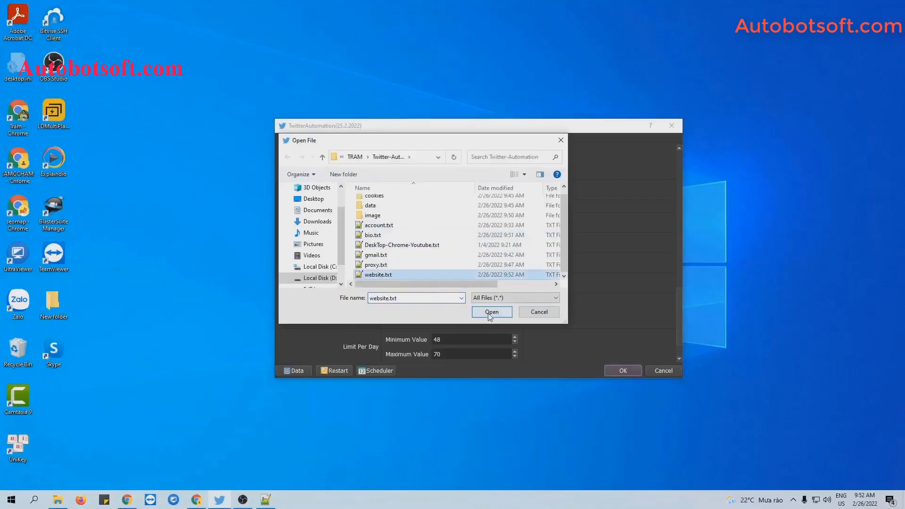
{"action": "left_click", "coordinate": [492, 312]}
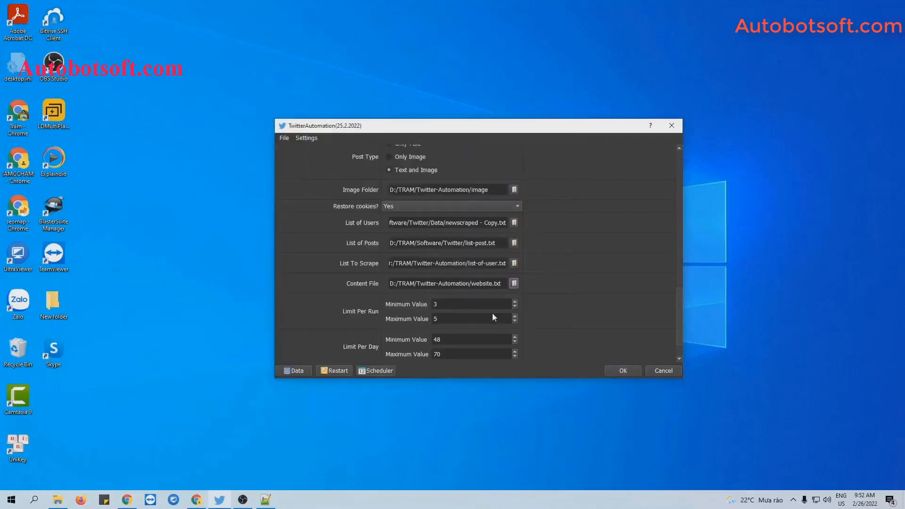
{"action": "left_click", "coordinate": [613, 369]}
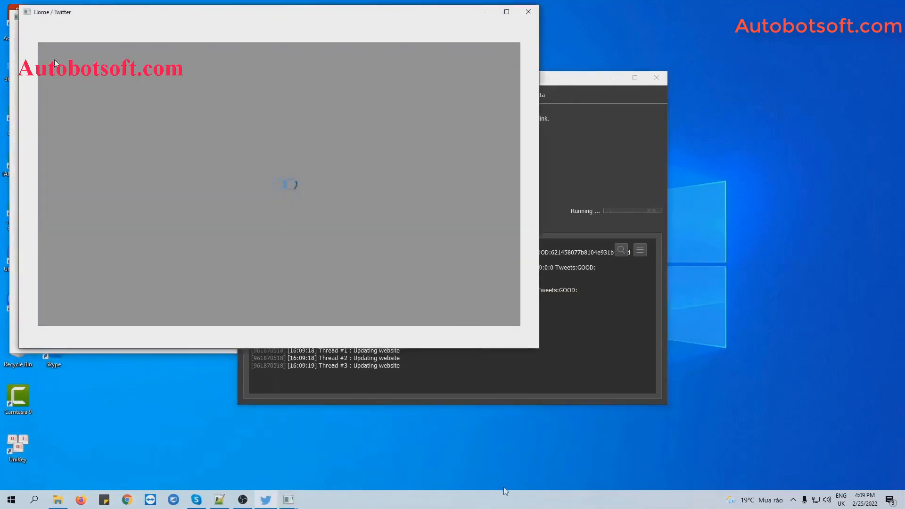
Step: Show the Browser #1, #2 and #3 Twitter windows and tile all windows in a 2x2 grid
{"action": "right_click", "coordinate": [504, 488]}
{"action": "left_click", "coordinate": [556, 407]}
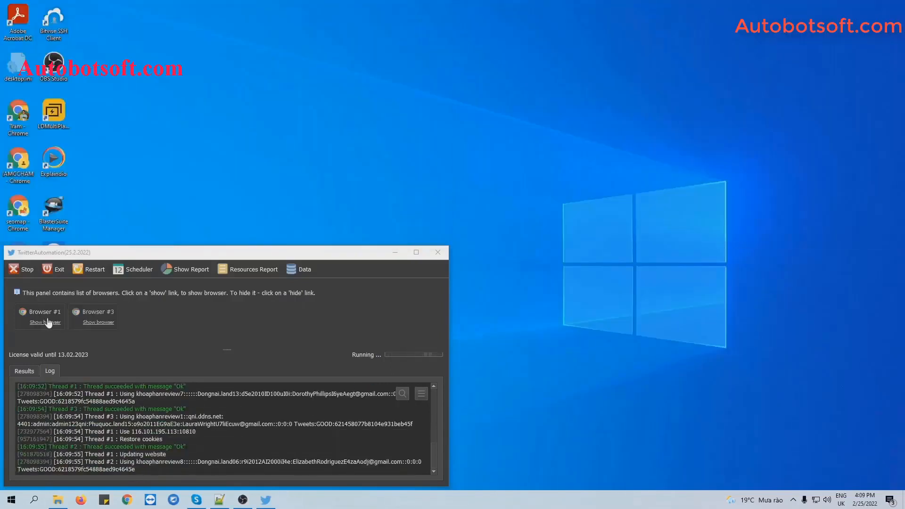
{"action": "left_click", "coordinate": [48, 323]}
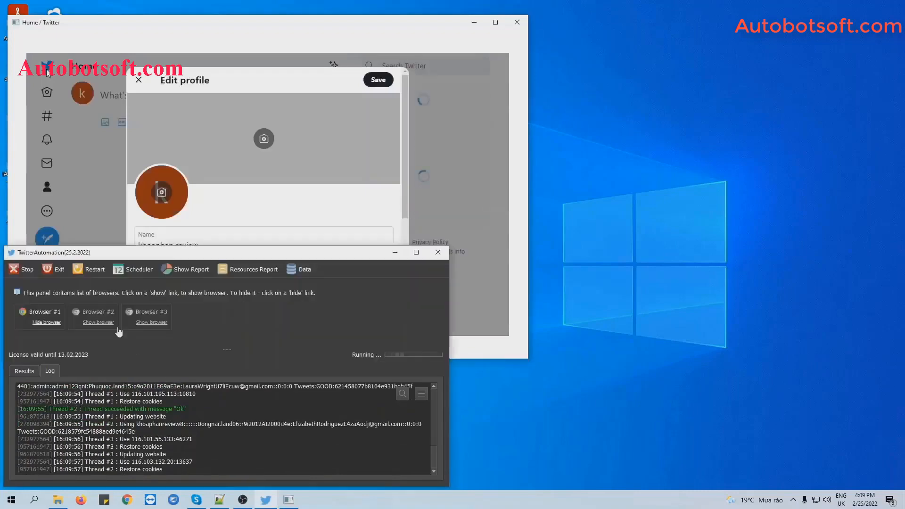
{"action": "left_click", "coordinate": [99, 323]}
{"action": "left_click", "coordinate": [152, 322]}
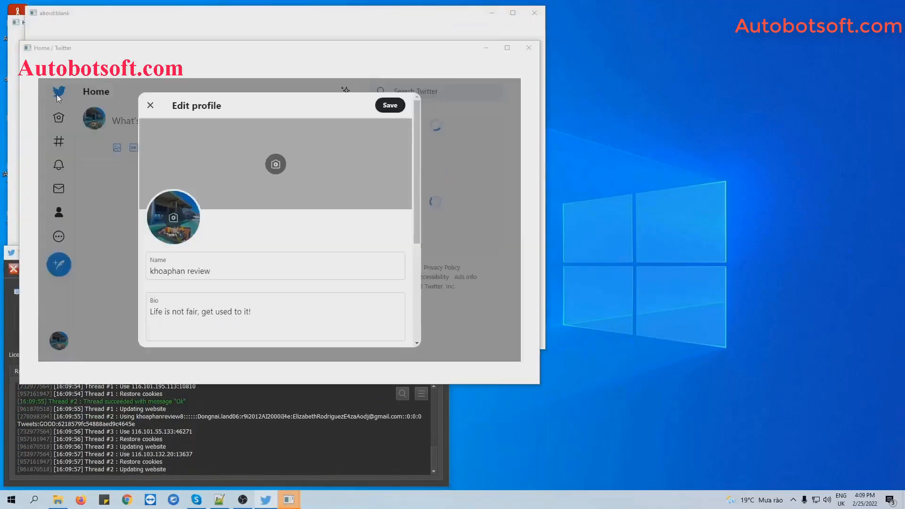
{"action": "right_click", "coordinate": [470, 499]}
{"action": "left_click", "coordinate": [542, 403]}
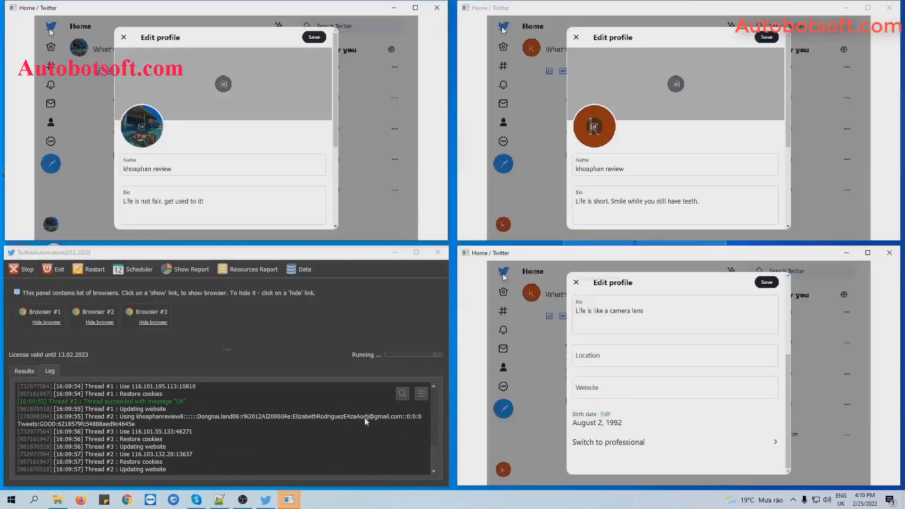